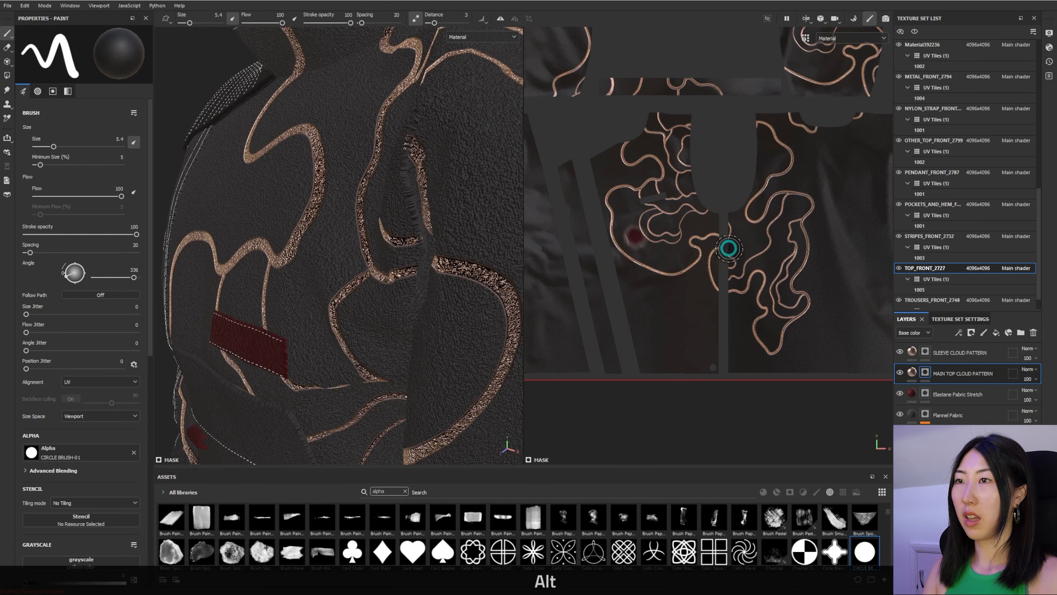
Erase the short stray line beside the side seam in the top front's cloud pattern mask.
scroll(724, 263, "down", 2)
scroll(722, 260, "up", 3)
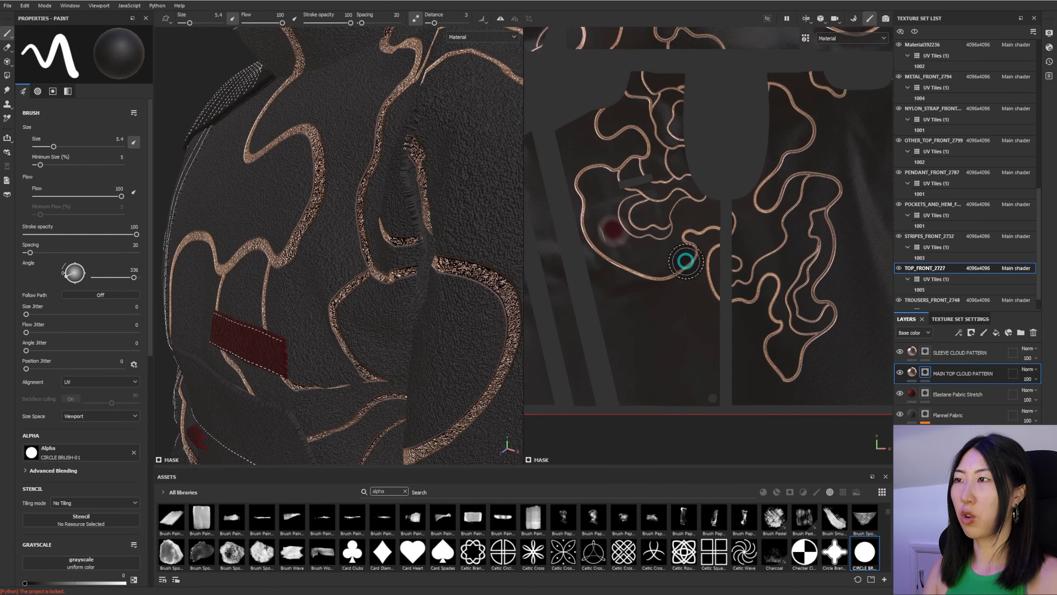
scroll(426, 249, "down", 2)
scroll(435, 238, "up", 4)
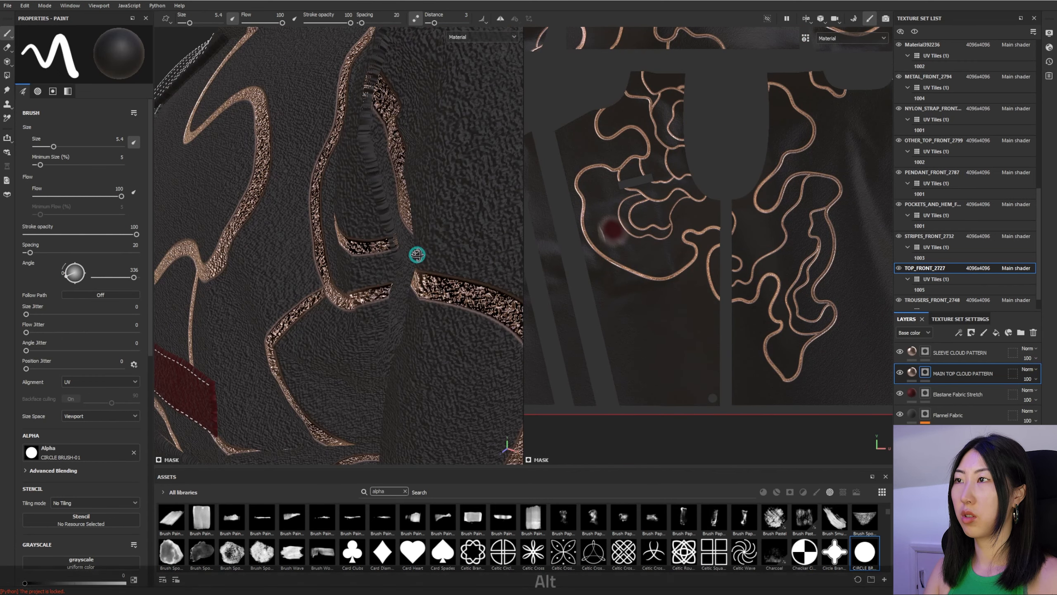
mouse_move(418, 255)
left_mouse_down("alt")
mouse_move(448, 236)
mouse_move(387, 248)
mouse_move(472, 246)
mouse_move(425, 240)
left_mouse_up("alt")
scroll(421, 240, "down", 3)
mouse_move(451, 202)
left_mouse_down("alt")
mouse_move(397, 214)
mouse_move(503, 218)
mouse_move(427, 244)
mouse_move(399, 217)
mouse_move(435, 213)
left_mouse_up("alt")
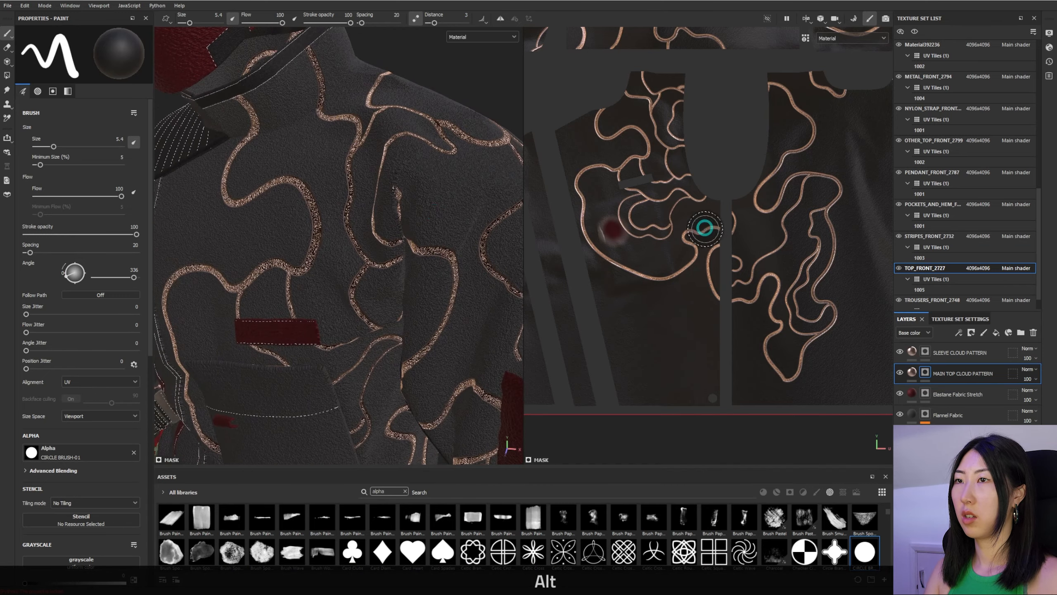
mouse_move(704, 228)
right_mouse_down("alt")
mouse_move(753, 219)
mouse_move(710, 203)
right_mouse_up("alt")
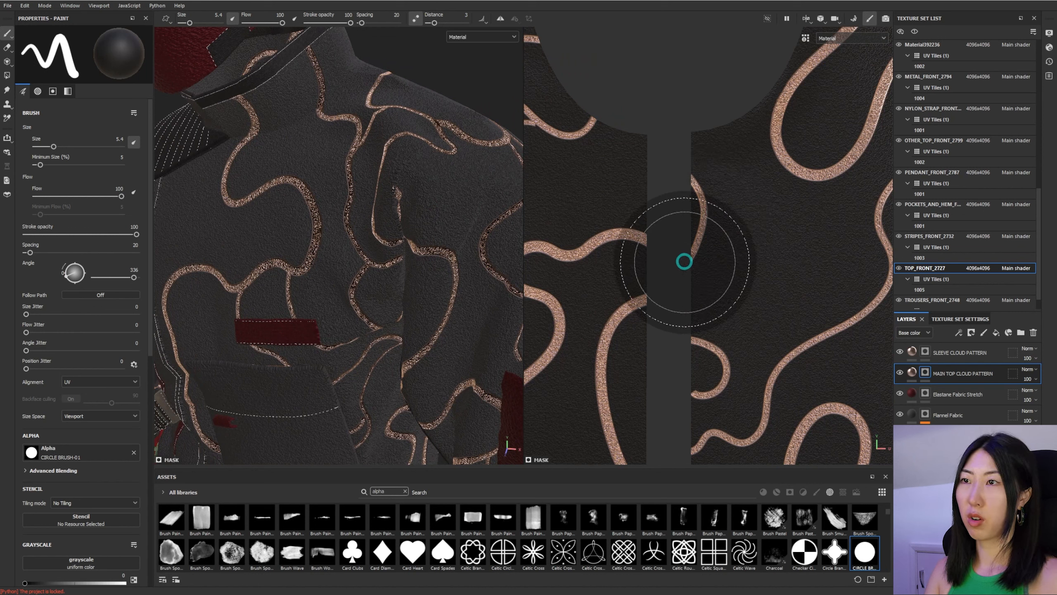
key("ctrl+z")
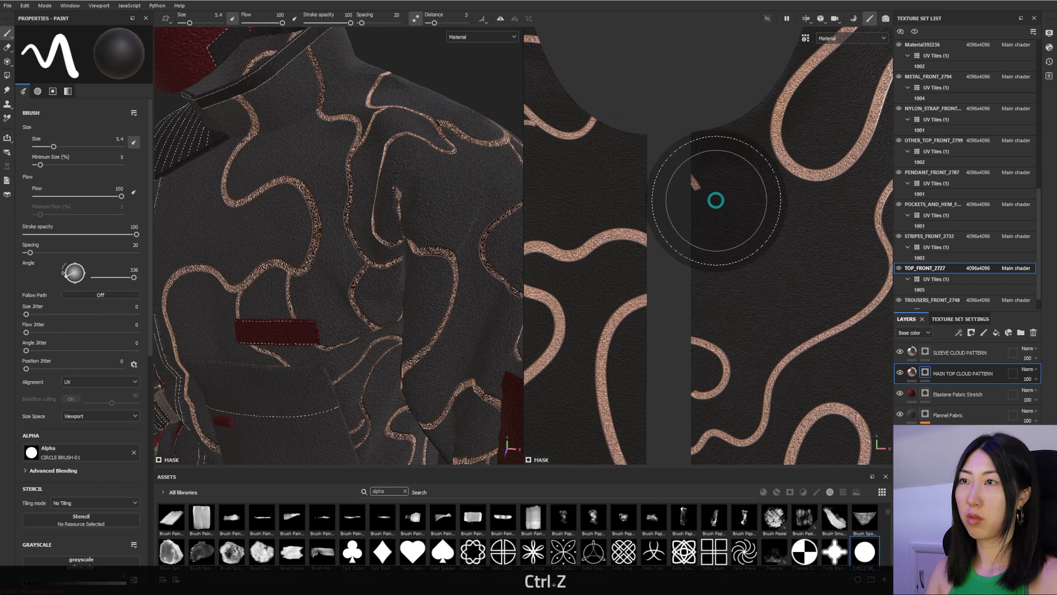
Erase the small leftover hook at the side edge of the panel, just below the armhole.
mouse_move(500, 239)
left_mouse_down("alt")
mouse_move(472, 229)
mouse_move(416, 236)
left_mouse_up("alt")
scroll(712, 238, "down", 6)
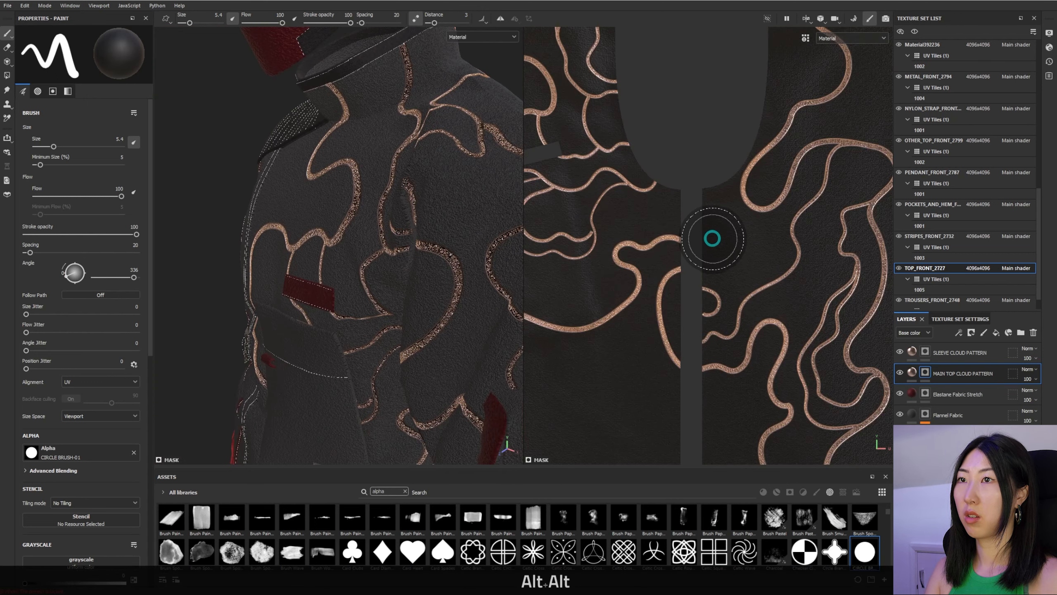
left_click_drag(415, 296, 467, 281, "alt")
middle_click_drag(467, 281, 457, 211, "alt")
left_click_drag(457, 210, 353, 279, "alt")
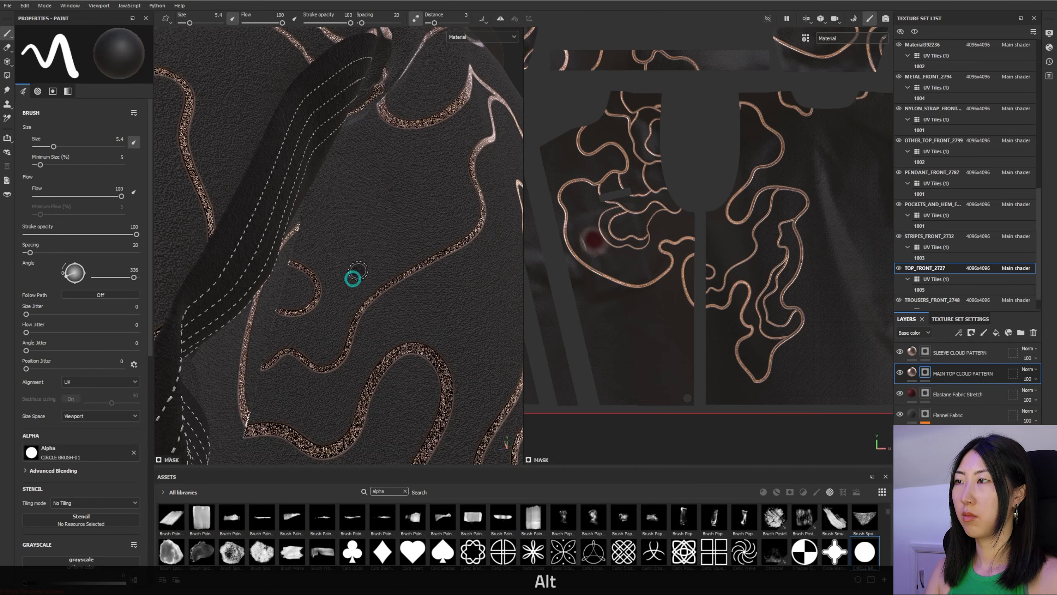
mouse_move(311, 307)
left_mouse_down("alt")
mouse_move(339, 284)
mouse_move(308, 316)
left_mouse_up("alt")
right_click_drag(742, 249, 804, 225, "alt")
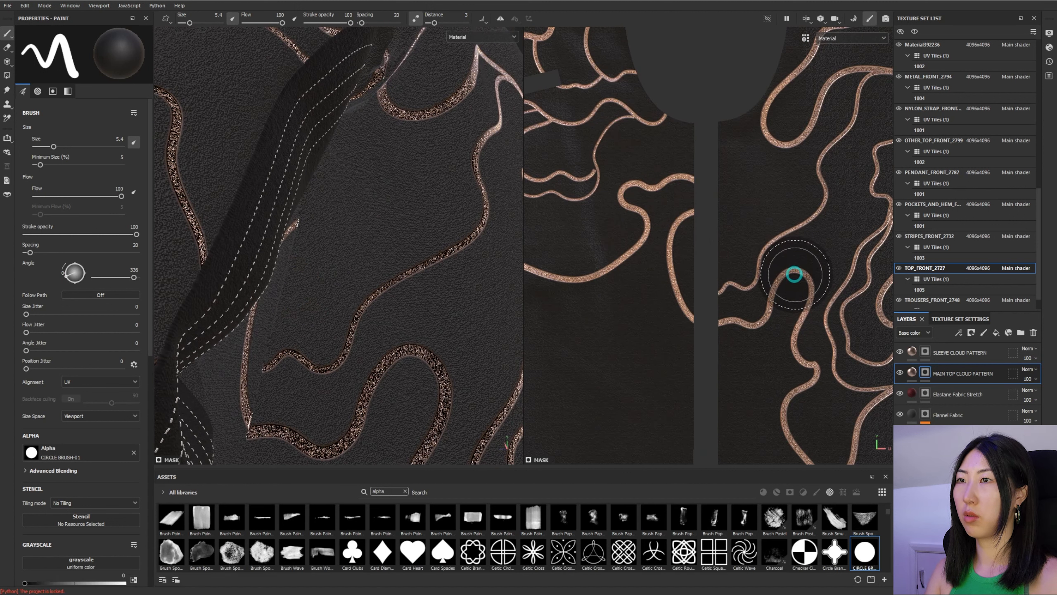
scroll(787, 264, "up", 2)
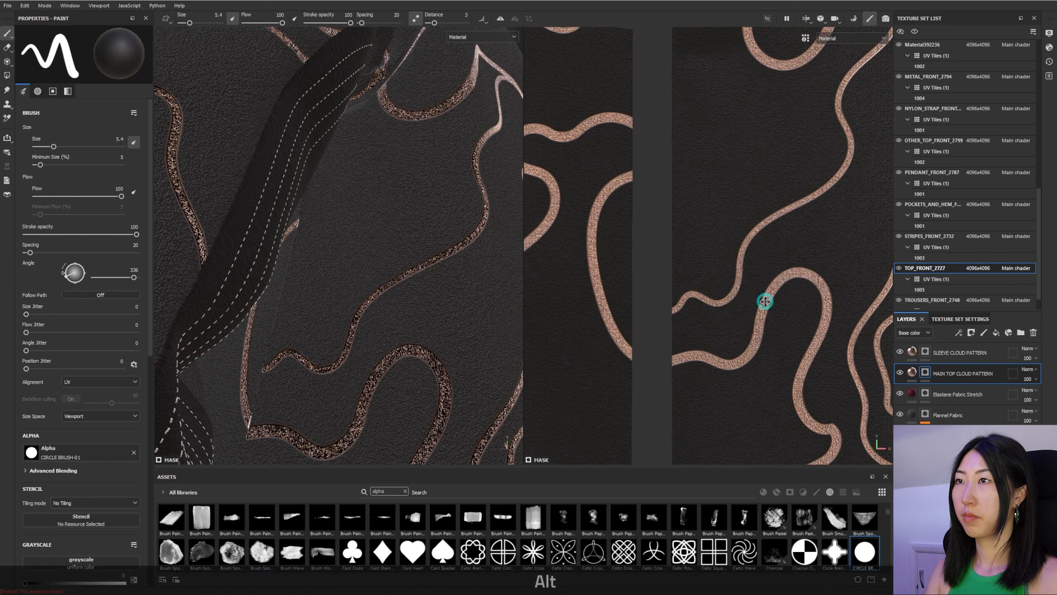
Switch the mask brush to white and paint the missing join where the lower cloud line crosses the side seam.
middle_click_drag(762, 300, 824, 326, "alt")
left_click_drag(499, 327, 365, 364, "alt")
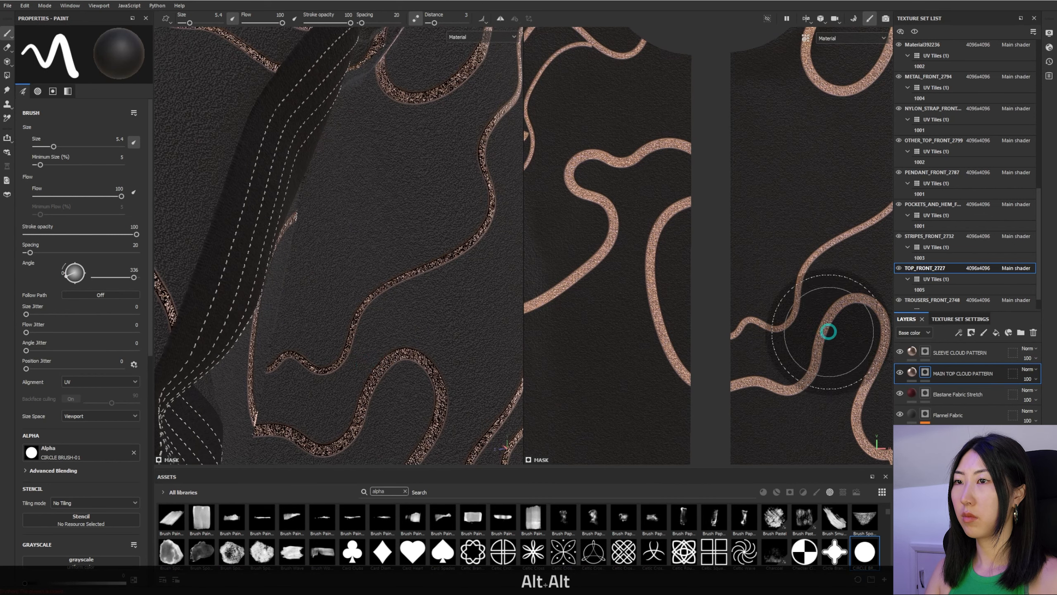
scroll(824, 331, "down", 2)
left_click_drag(271, 406, 338, 332, "alt")
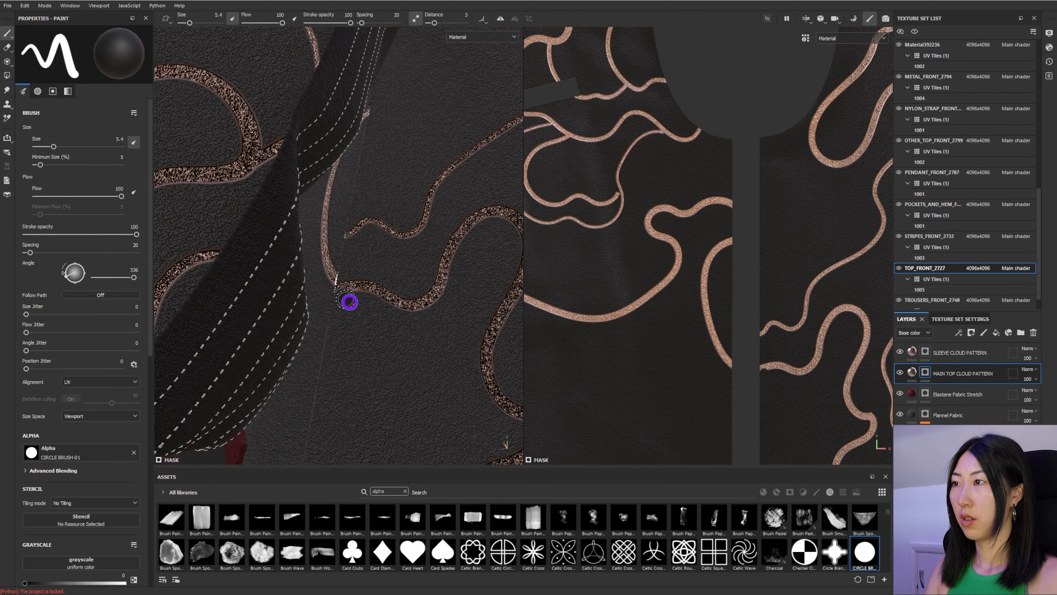
scroll(348, 308, "down", 2)
scroll(354, 312, "up", 6)
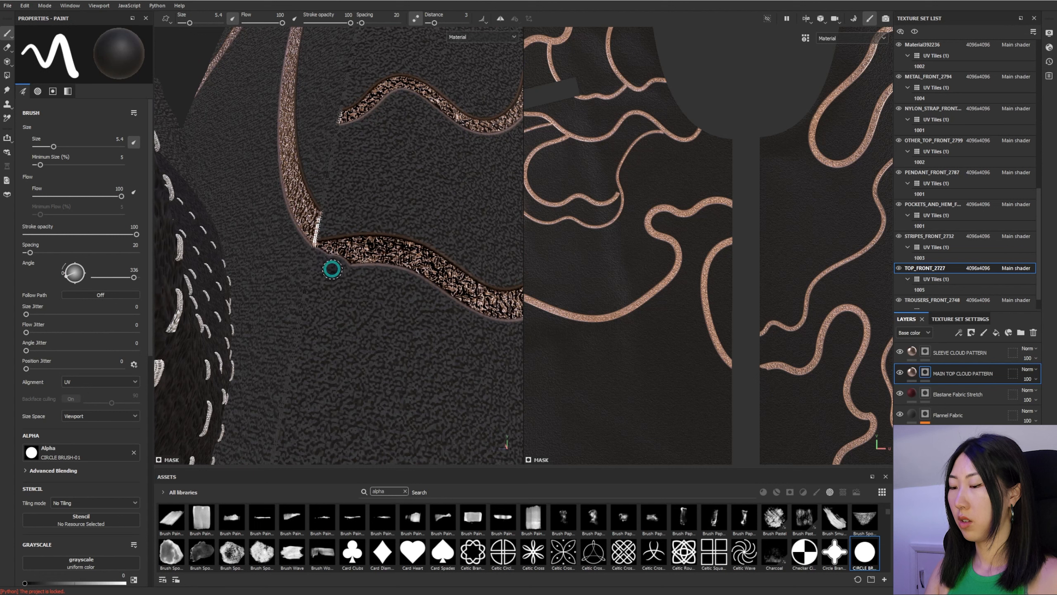
key("x")
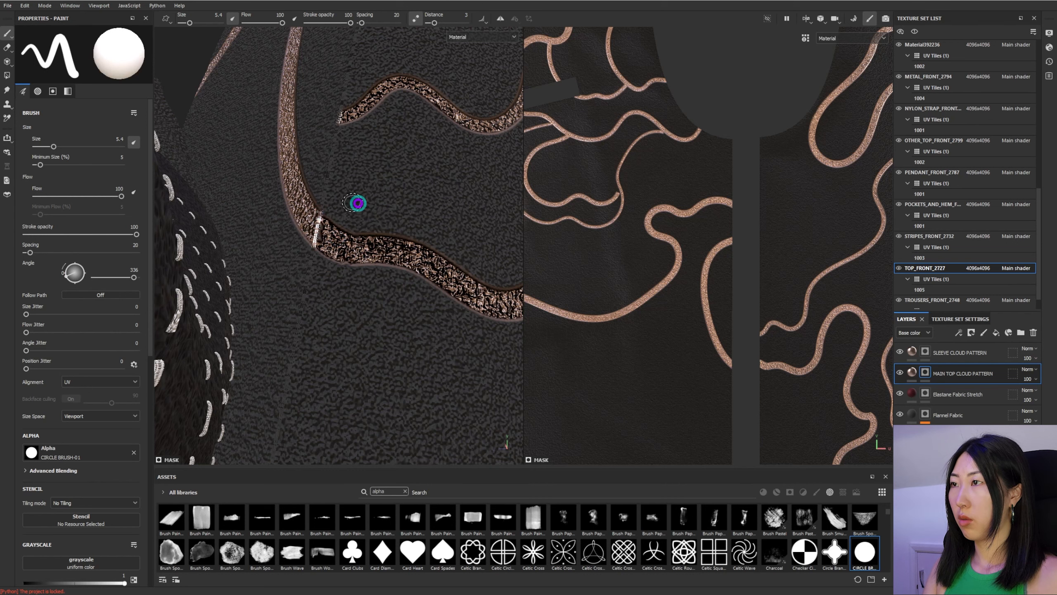
Paint a branch across the side seam linking the upper wavy line to the long curved line, redoing the first stroke.
left_click_drag(368, 272, 337, 206, "alt")
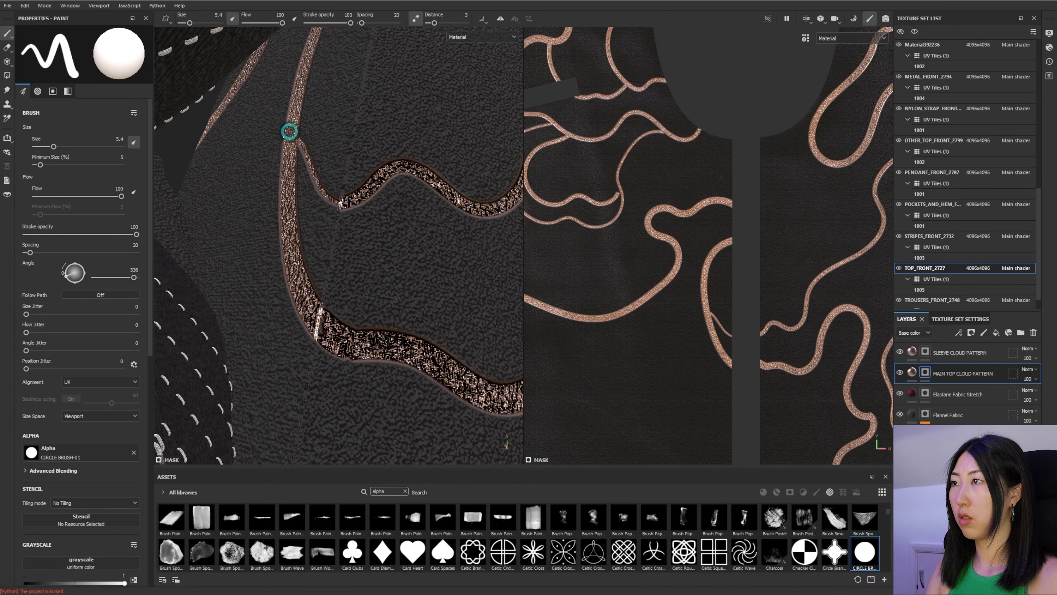
key("ctrl+z")
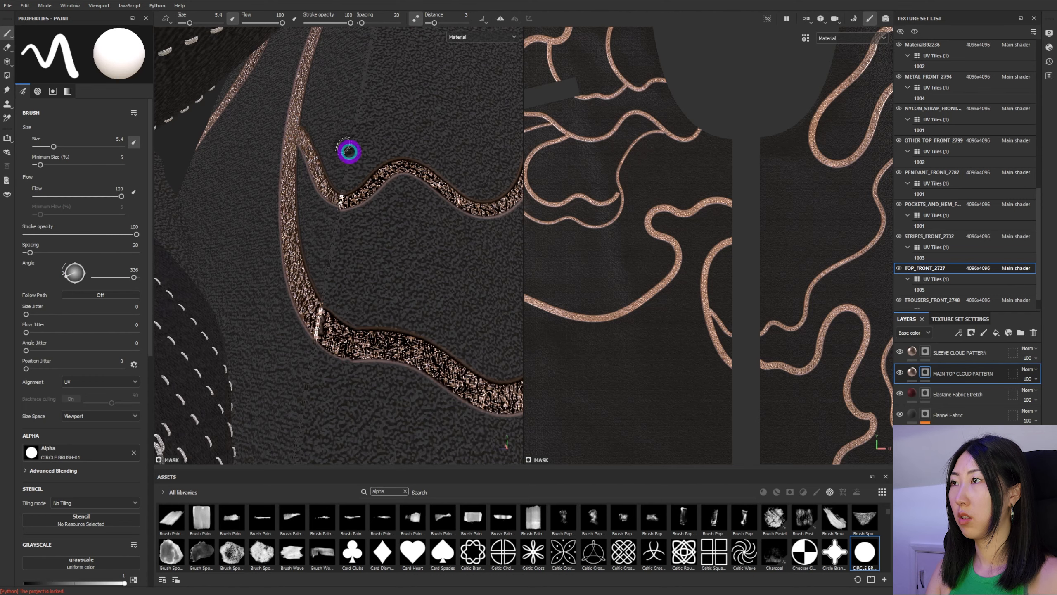
left_click_drag(440, 244, 406, 302, "alt")
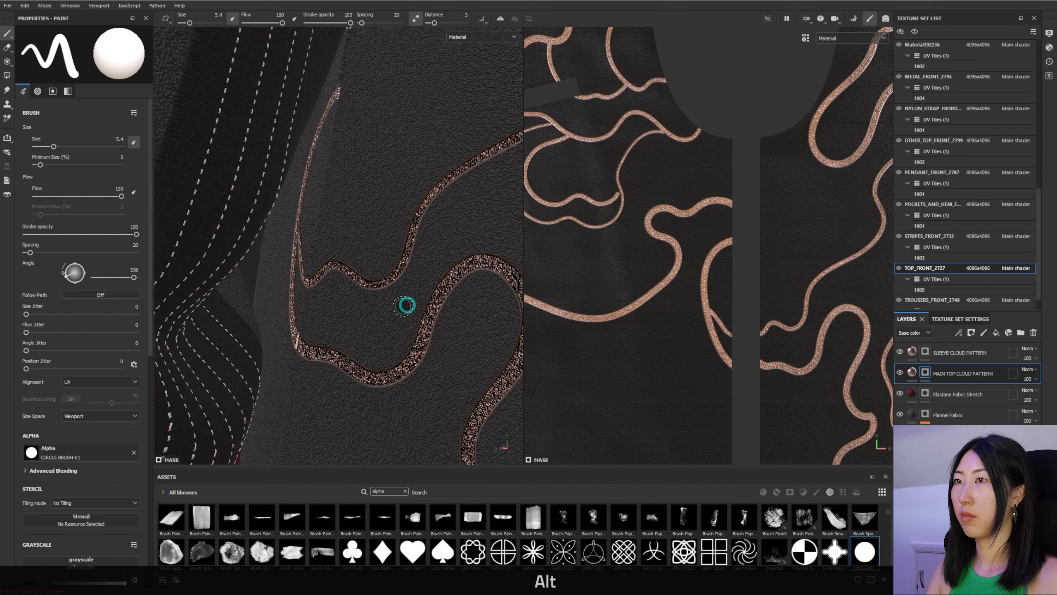
Paint a short rounded bend on the side panel joining the two open line ends across the seam.
mouse_move(427, 237)
left_mouse_down("alt")
mouse_move(387, 352)
mouse_move(298, 387)
left_mouse_up("alt")
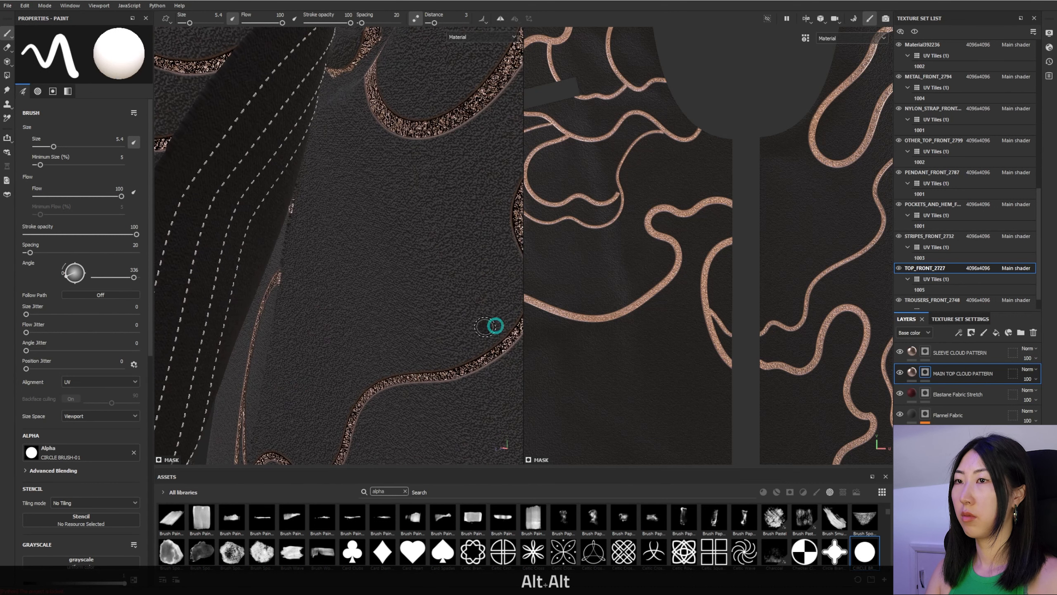
scroll(770, 259, "down", 2)
scroll(791, 208, "up", 3)
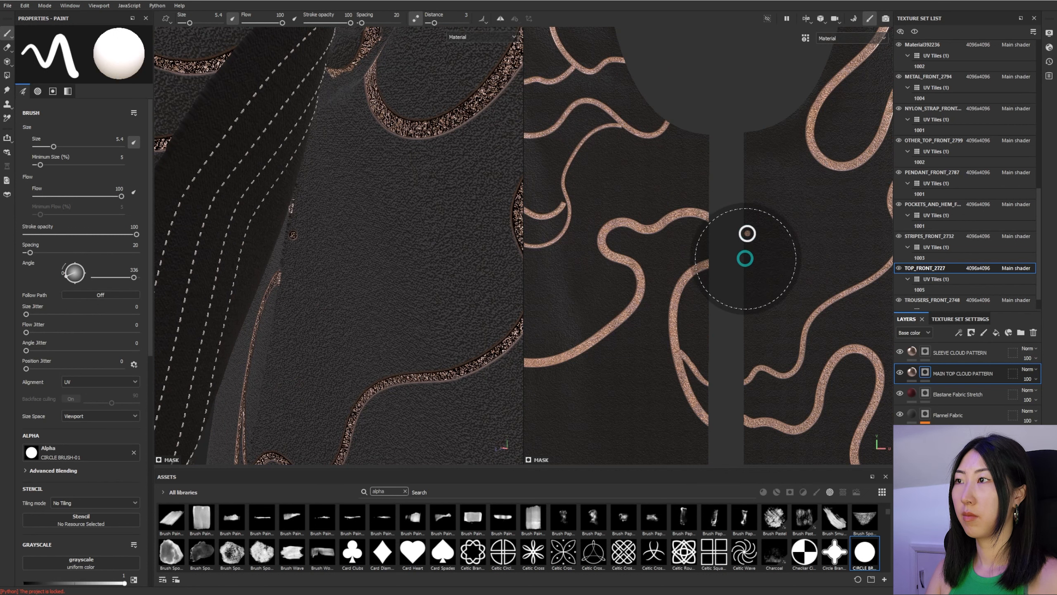
key("ctrl+z")
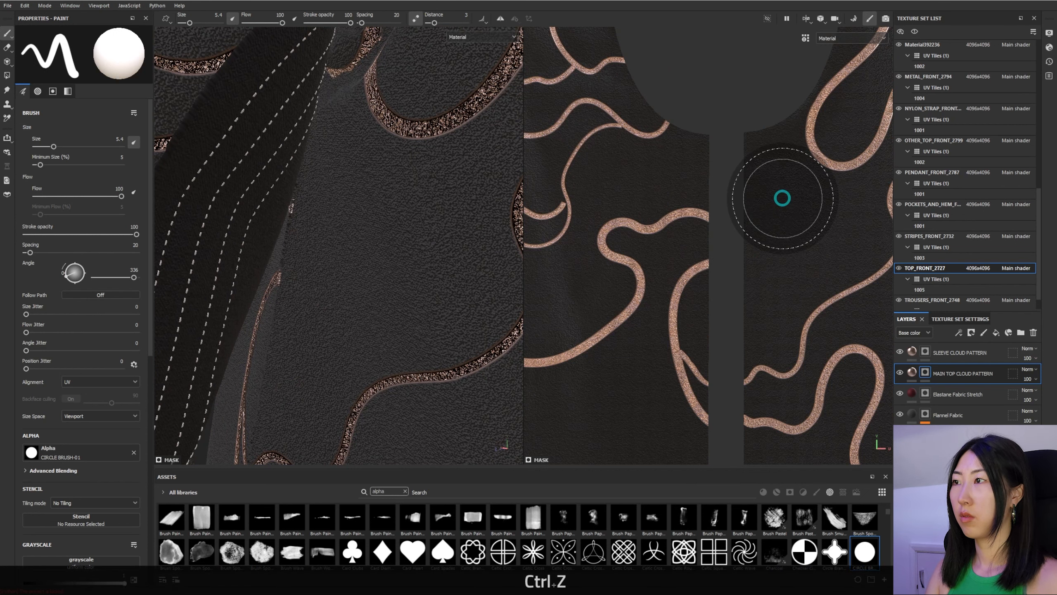
mouse_move(305, 279)
left_mouse_down("alt")
mouse_move(319, 281)
mouse_move(289, 278)
mouse_move(308, 211)
left_mouse_up("alt")
key("ctrl+z")
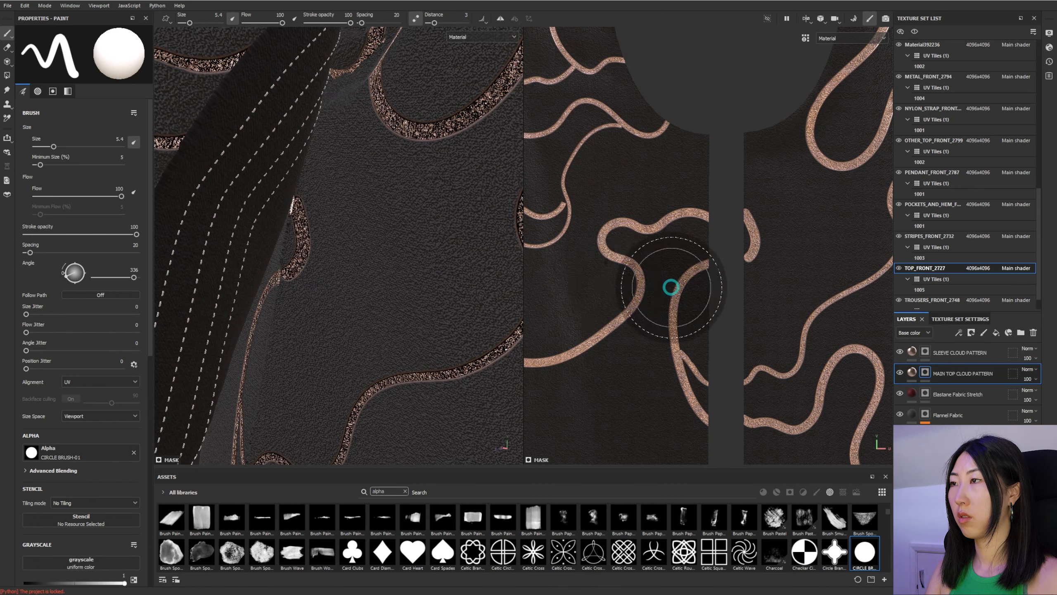
Touch up the upper end of the new bend where it meets the side seam, undoing the last stroke.
mouse_move(295, 293)
left_mouse_down("alt")
mouse_move(316, 246)
mouse_move(279, 247)
mouse_move(303, 293)
mouse_move(293, 296)
left_mouse_up("alt")
scroll(290, 295, "up", 8)
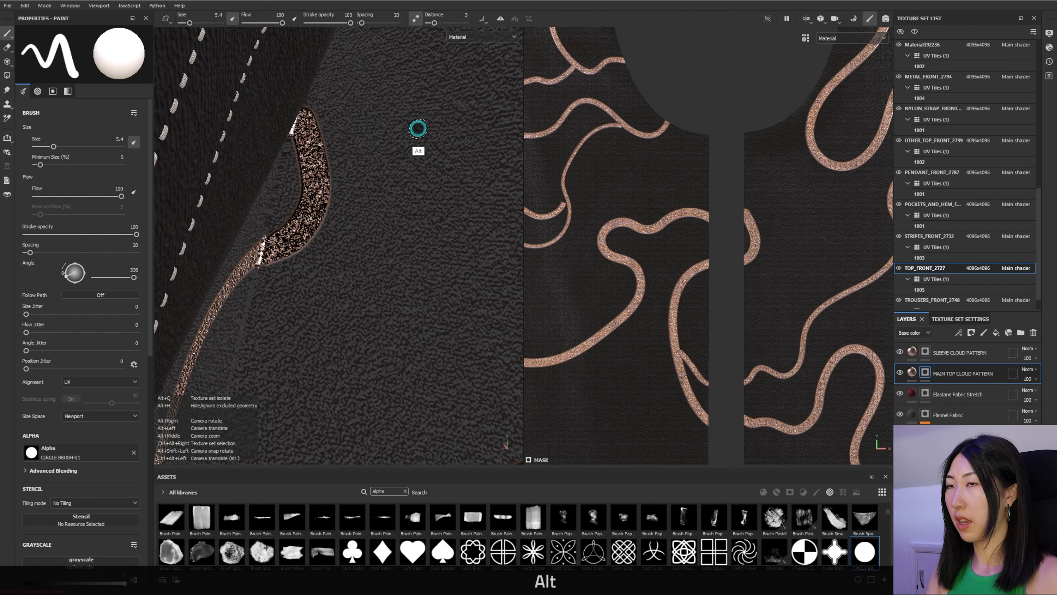
left_click_drag(347, 193, 330, 119, "alt")
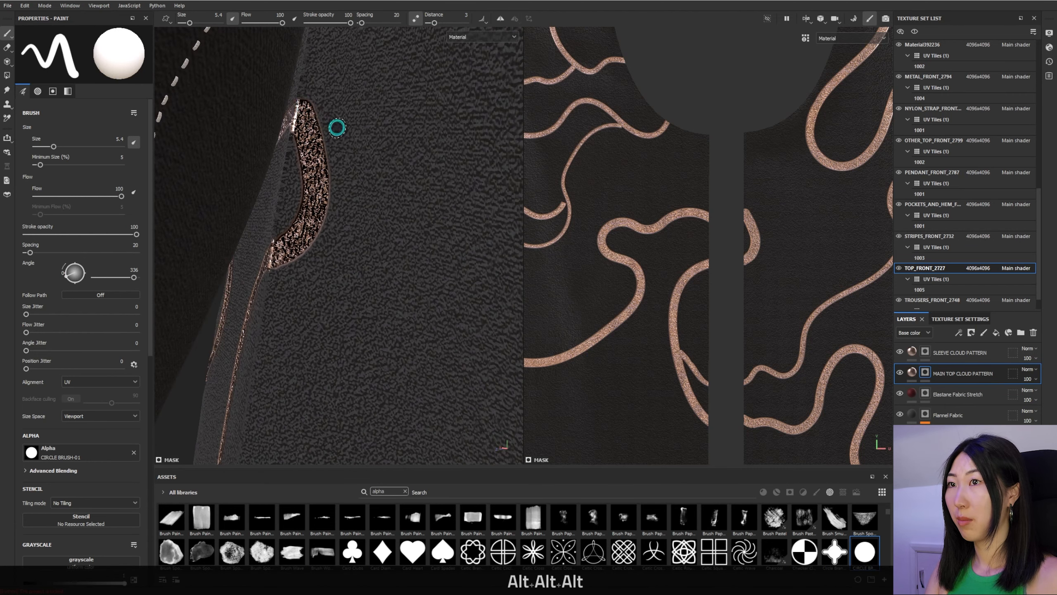
left_click_drag(323, 121, 303, 152, "alt")
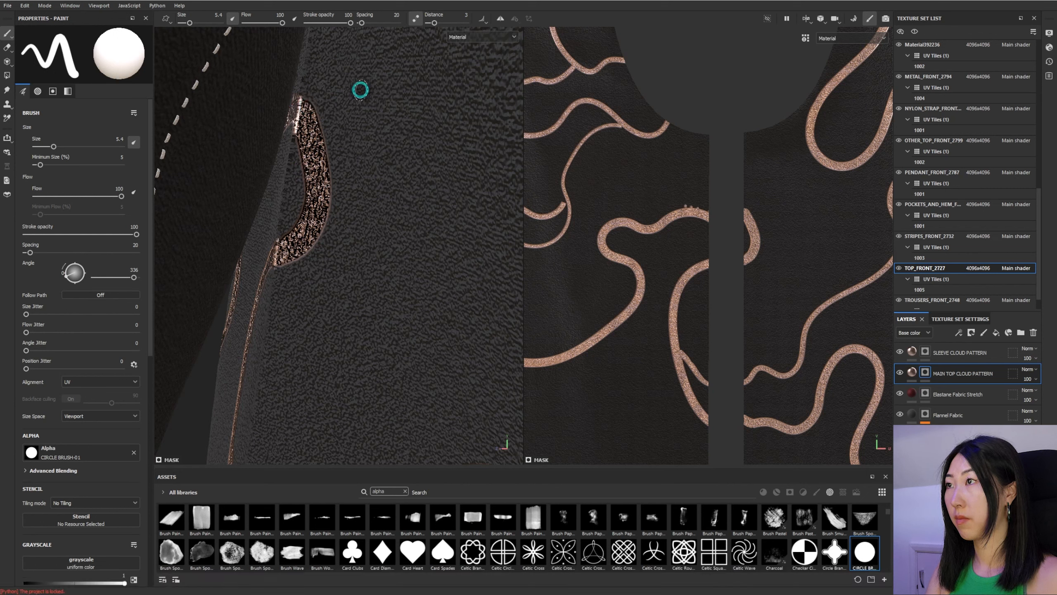
key("ctrl+z")
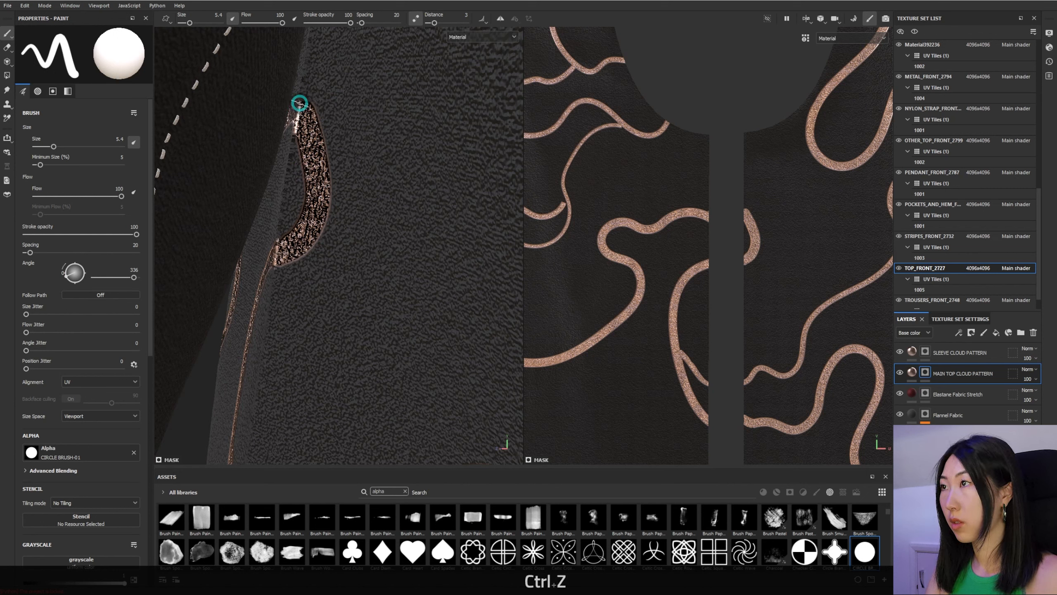
scroll(387, 239, "down", 6)
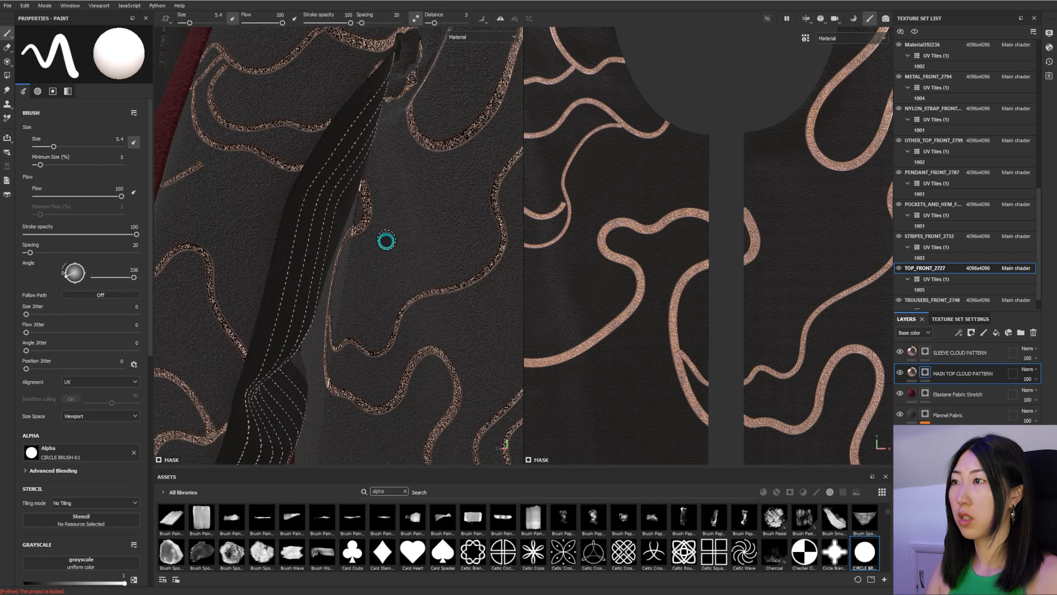
Examine the cloud pattern around the sleeve and armhole seam on the jacket and in the UV layout for mismatched lines.
scroll(382, 311, "down", 5)
mouse_move(434, 326)
left_mouse_down("alt")
mouse_move(400, 296)
mouse_move(350, 286)
mouse_move(500, 309)
mouse_move(377, 292)
mouse_move(448, 237)
left_mouse_up("alt")
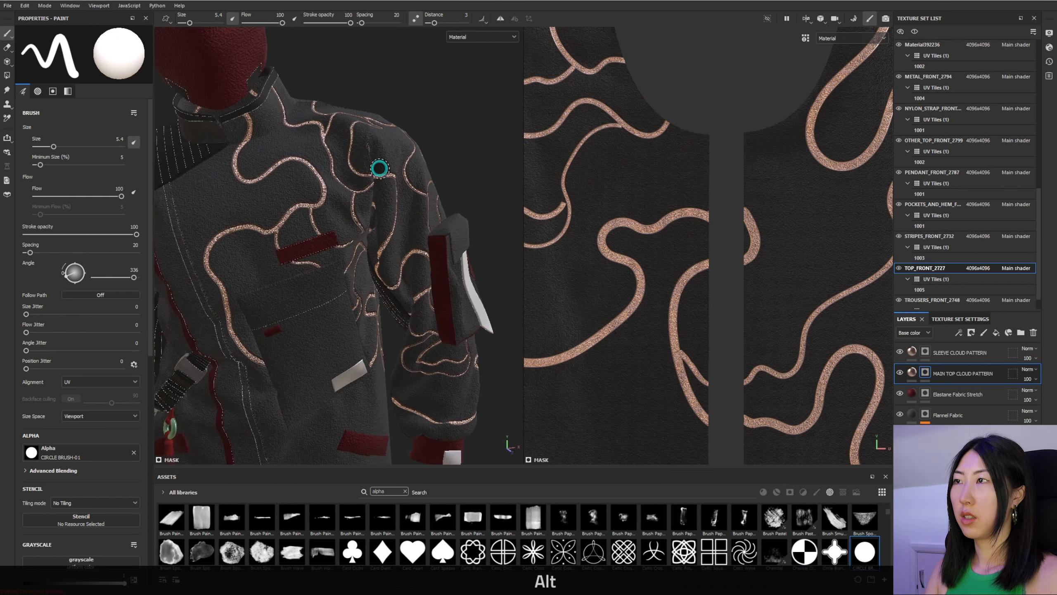
scroll(633, 170, "down", 5)
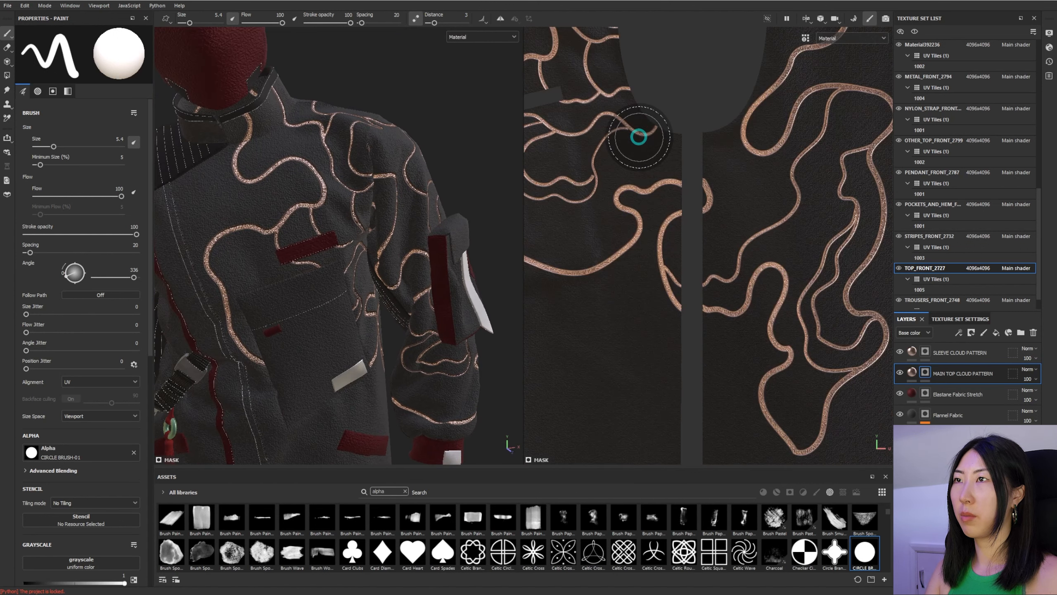
middle_click_drag(638, 135, 646, 309)
scroll(646, 309, "up", 5)
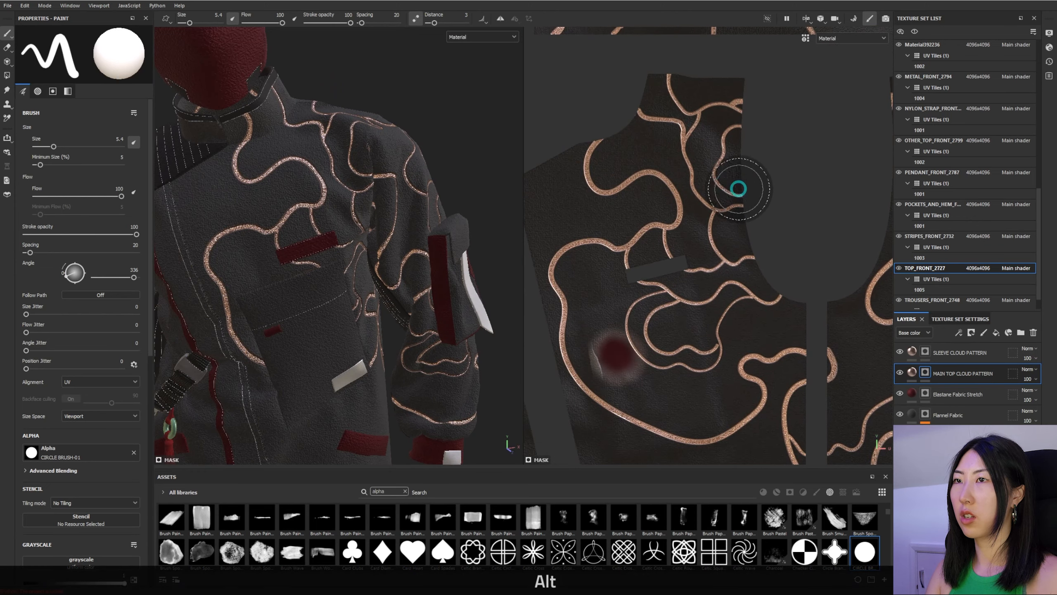
right_click_drag(373, 208, 338, 203, "alt")
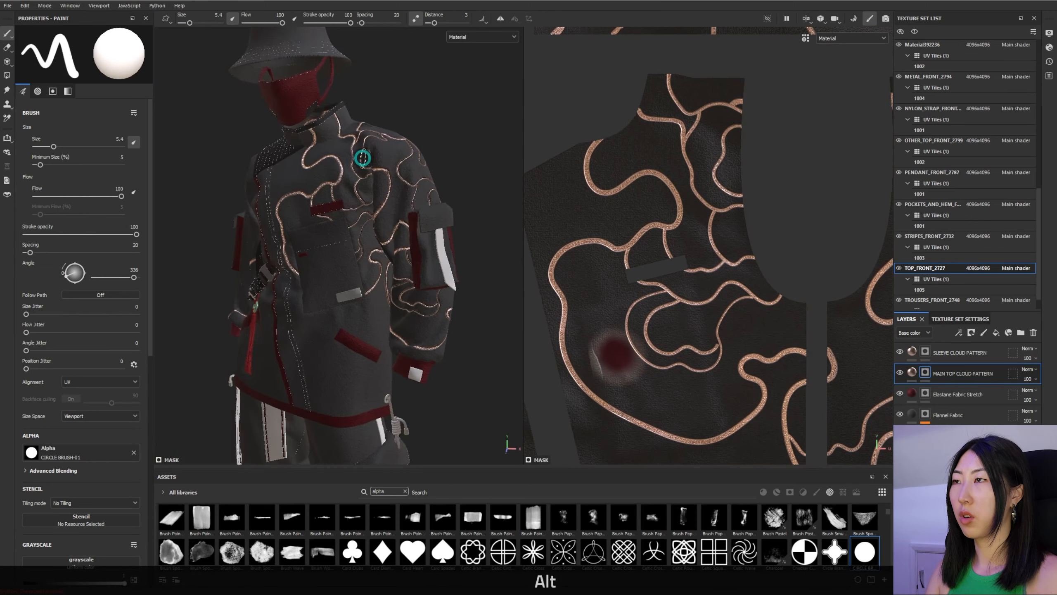
mouse_move(362, 158)
right_mouse_down("alt")
mouse_move(384, 146)
mouse_move(319, 153)
mouse_move(365, 160)
mouse_move(354, 146)
right_mouse_up("alt")
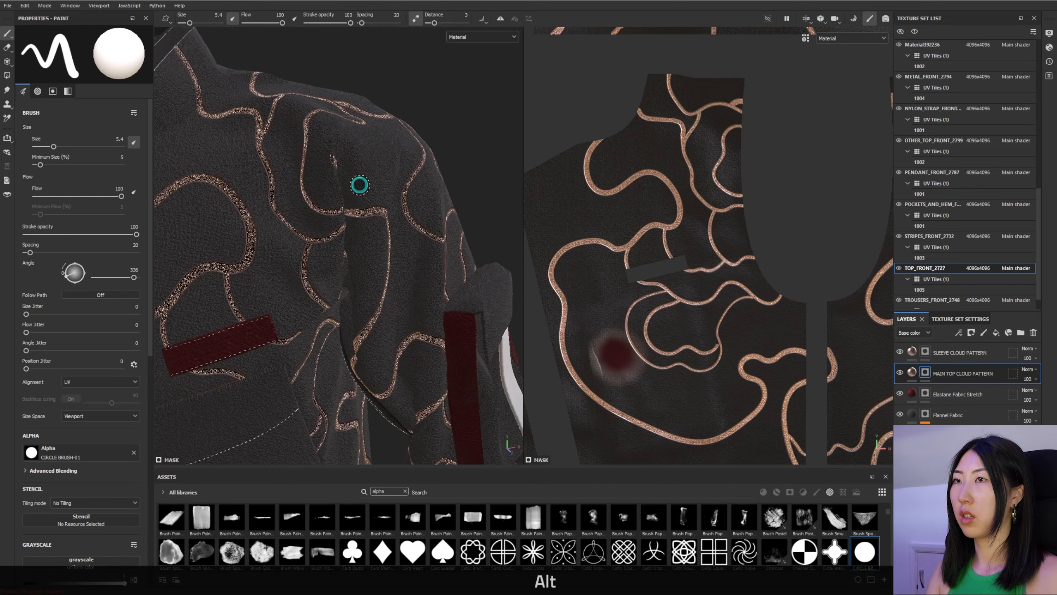
right_click_drag(360, 185, 381, 162, "alt")
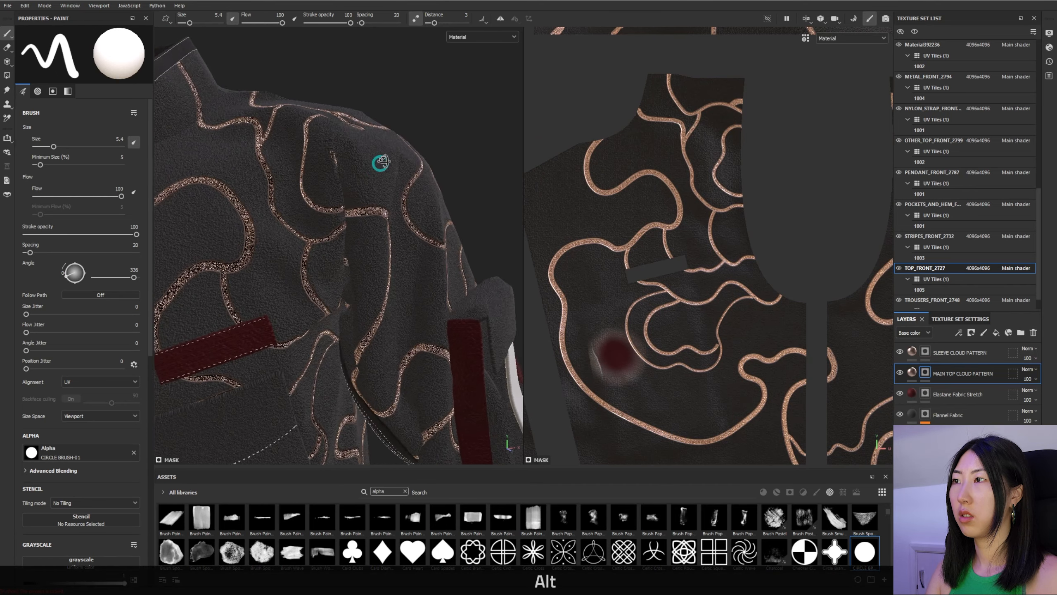
left_click_drag(381, 162, 305, 144, "alt")
right_click_drag(306, 144, 377, 163, "alt")
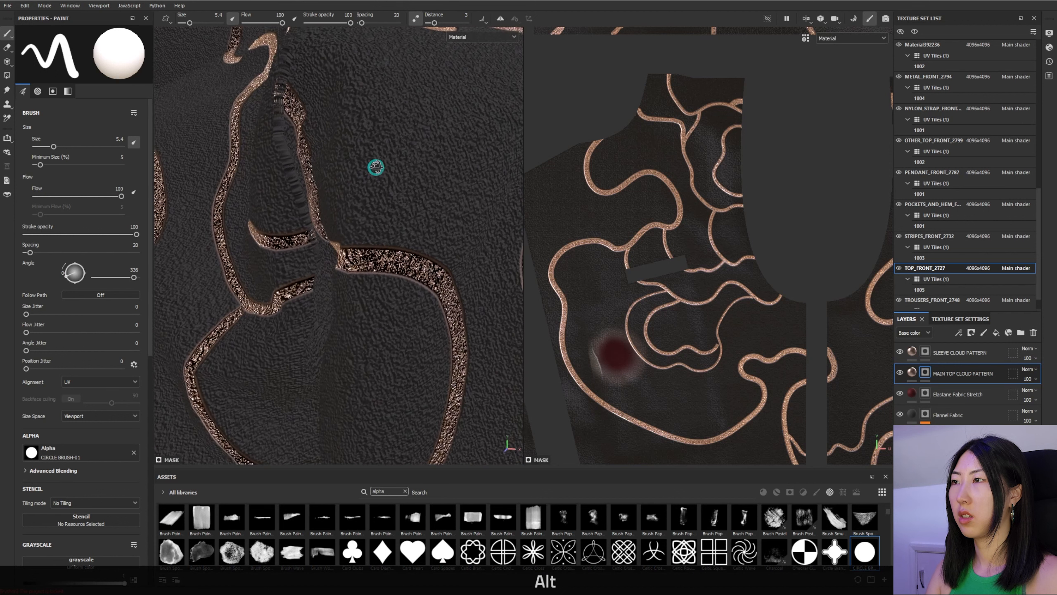
middle_click_drag(765, 144, 617, 169, "alt")
scroll(618, 168, "down", 6, "alt")
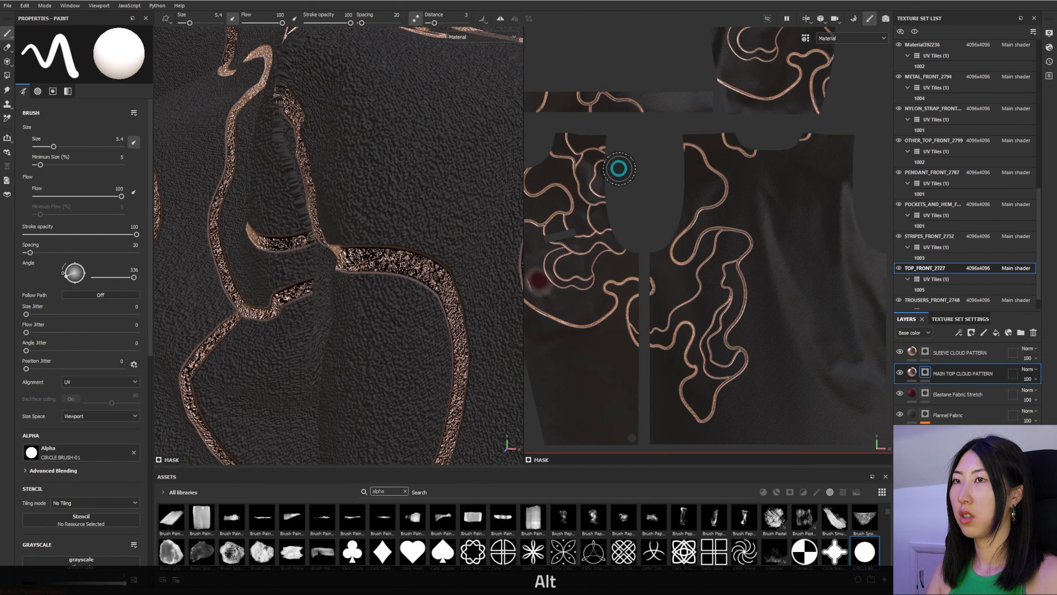
scroll(690, 168, "down", 1, "alt")
middle_click_drag(677, 143, 637, 300, "alt")
scroll(637, 298, "up", 3, "alt")
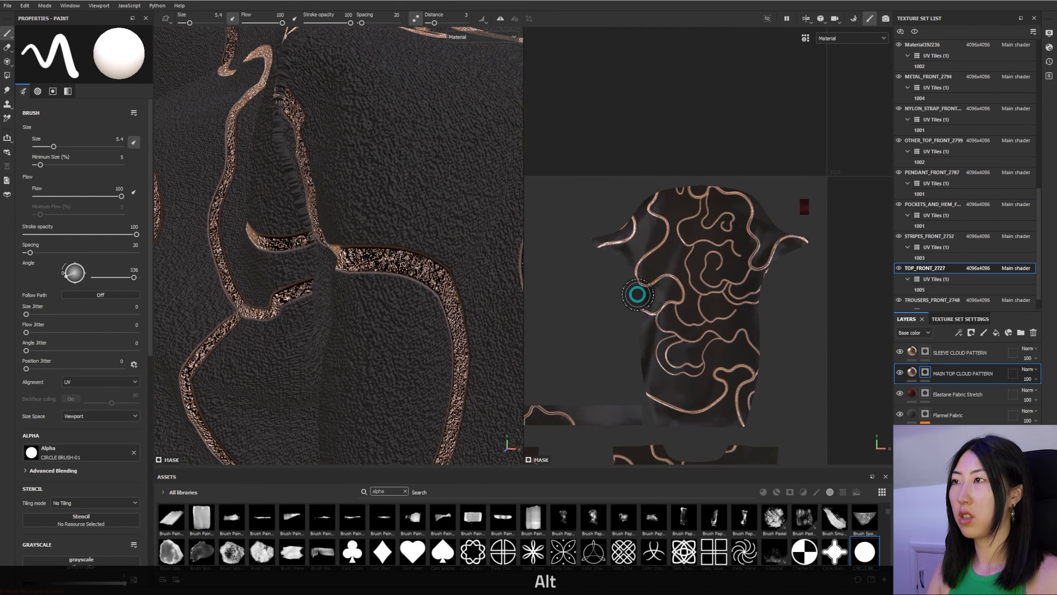
Erase the stray thin line along the armhole edge on the SLEEVE CLOUD PATTERN mask, using black at brush size 2.32.
right_click_drag(389, 167, 339, 146, "alt")
left_click_drag(359, 167, 333, 168, "alt")
scroll(606, 232, "up", 6)
key("x")
key("bracketleft")
key("bracketleft")
key("bracketleft")
key("bracketleft")
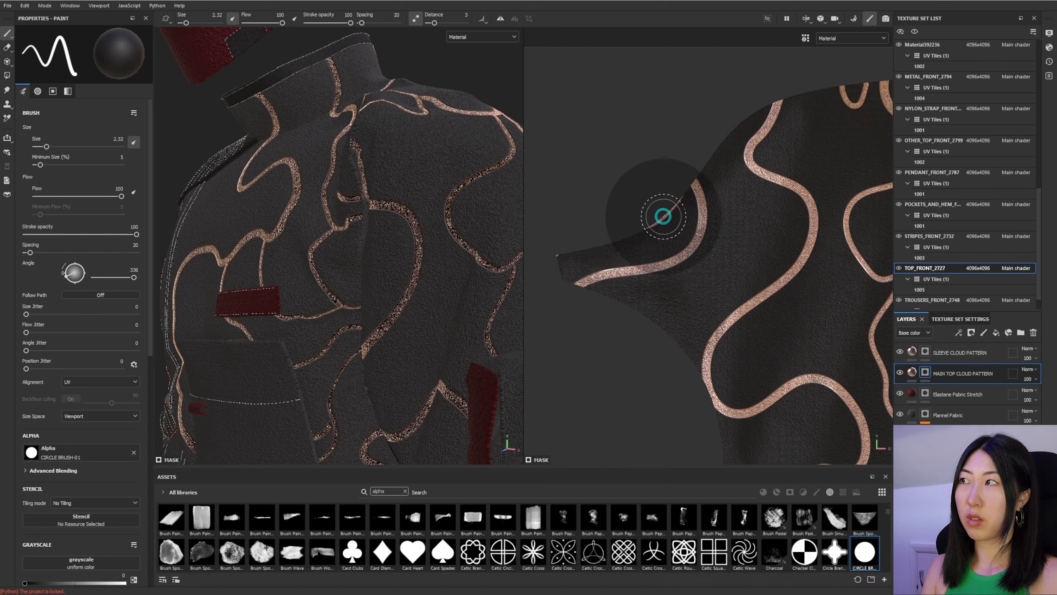
left_click(958, 352)
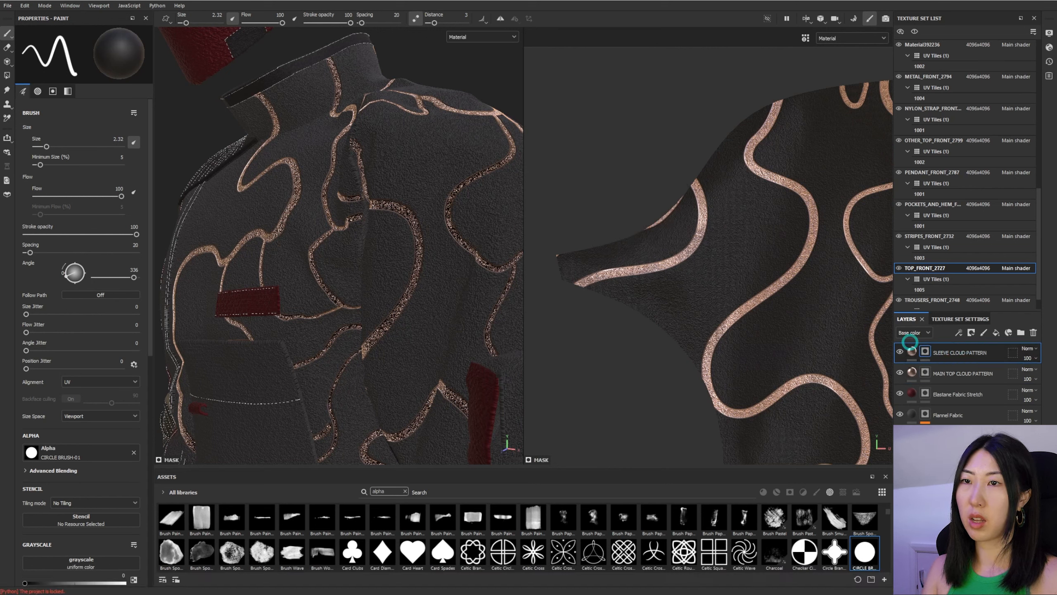
left_click_drag(651, 224, 666, 206)
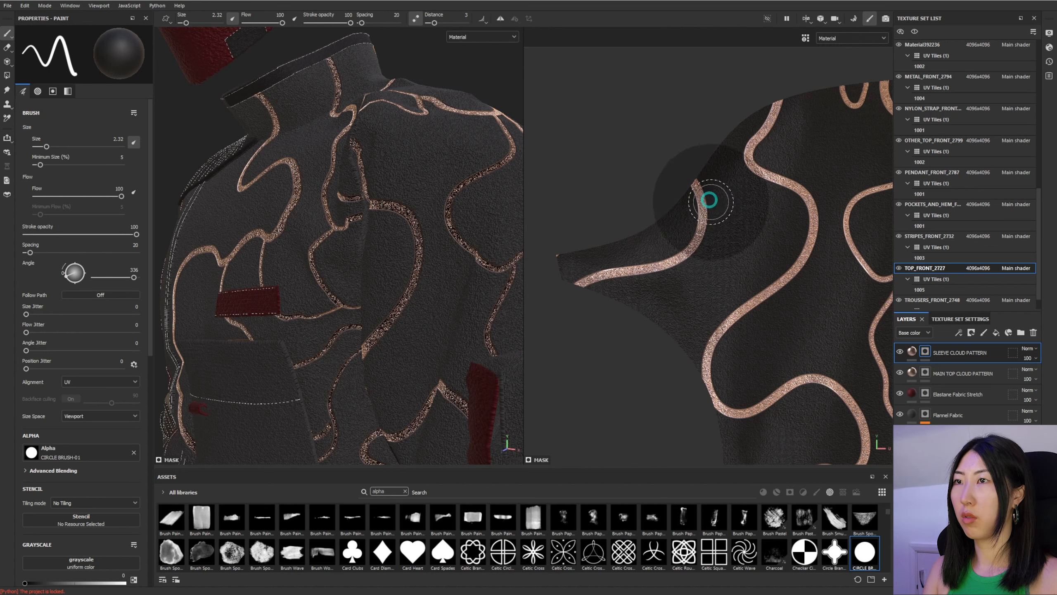
mouse_move(692, 183)
left_mouse_down()
mouse_move(706, 237)
mouse_move(643, 266)
left_mouse_up()
Undo the last erasing strokes around the cloud line's end at the shoulder seam.
left_click_drag(407, 267, 755, 158, "alt")
key("ctrl+alt+z")
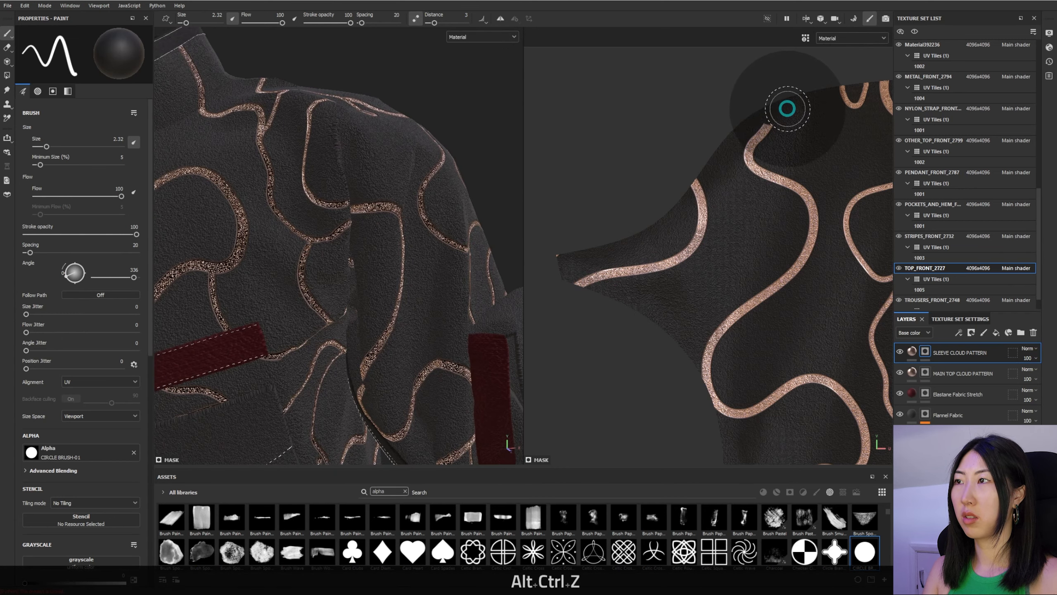
key("ctrl+z")
Paint a thin white branch from the curved chest line to the open line end at the armhole seam, undoing the last stroke and enlarging the brush.
mouse_move(446, 253)
left_mouse_down("alt")
mouse_move(360, 233)
mouse_move(333, 248)
mouse_move(404, 257)
mouse_move(379, 250)
left_mouse_up("alt")
scroll(339, 189, "down", 5)
scroll(338, 183, "up", 6)
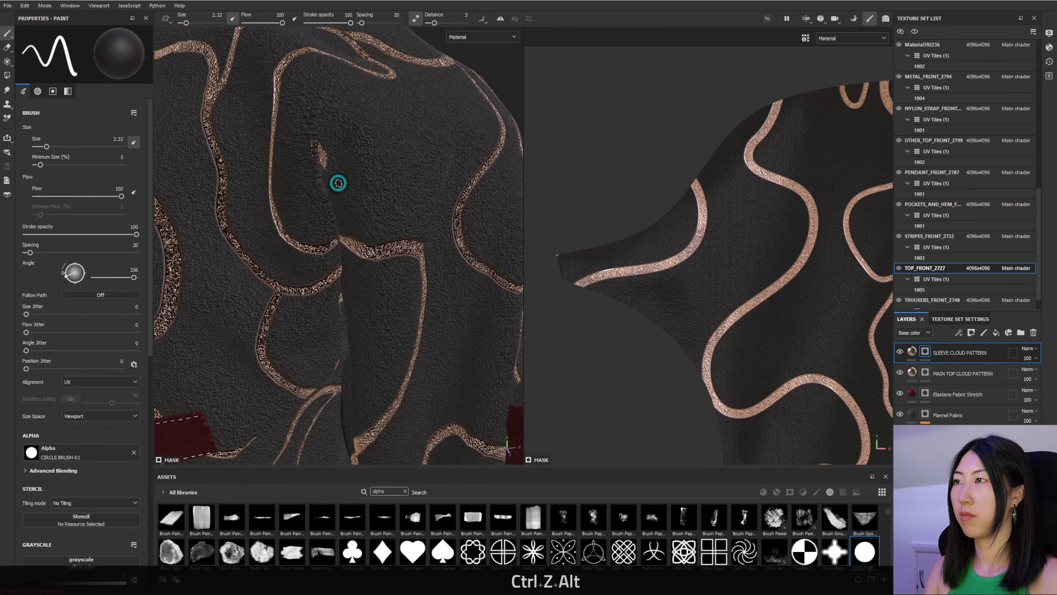
mouse_move(337, 182)
left_mouse_down("alt")
mouse_move(339, 169)
mouse_move(305, 160)
mouse_move(331, 166)
mouse_move(342, 226)
mouse_move(406, 233)
left_mouse_up("alt")
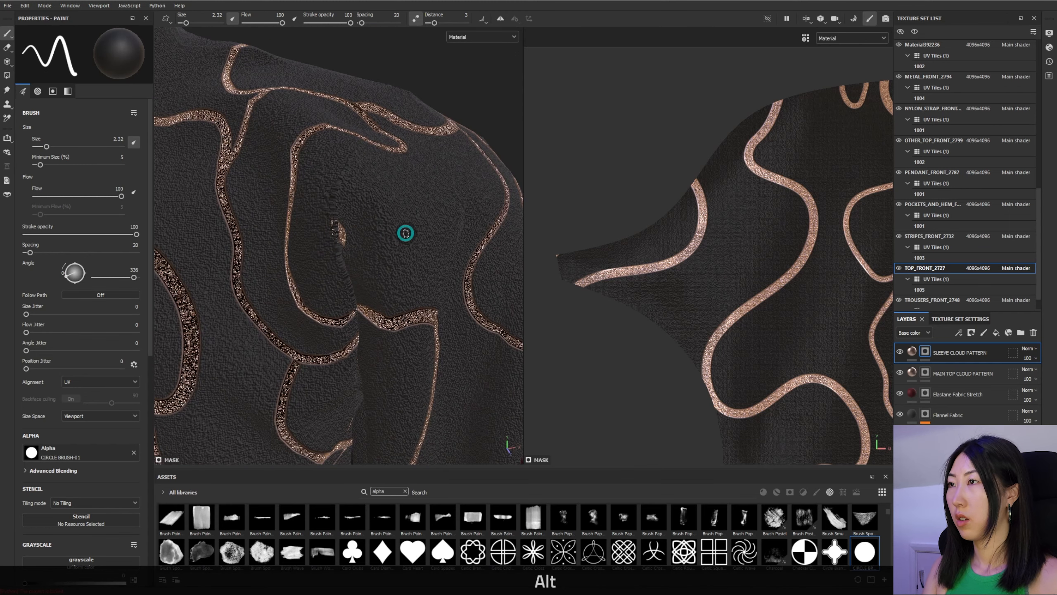
key("alt+x")
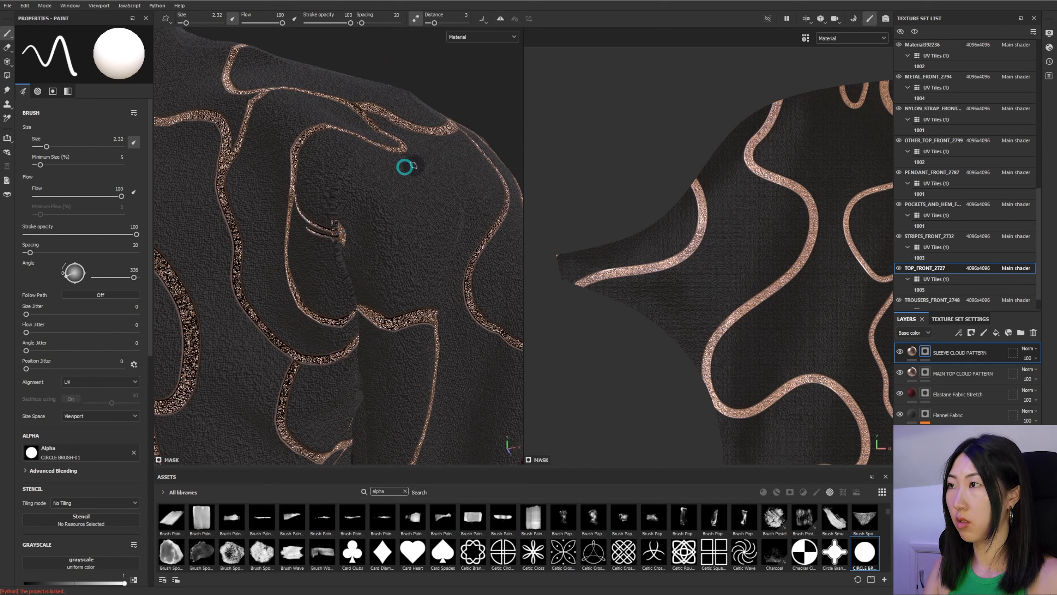
key("ctrl+z")
key("bracketright")
key("bracketright")
key("bracketright")
left_click_drag(321, 236, 344, 293, "alt")
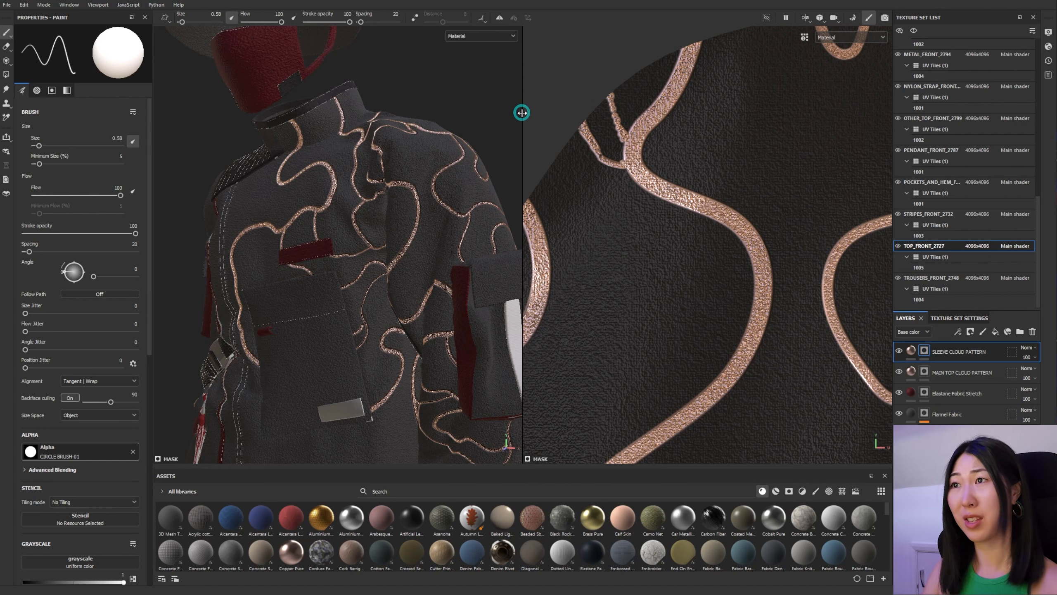
Enable Lazy Mouse for the brush with a distance of 3.
scroll(628, 134, "up", 4)
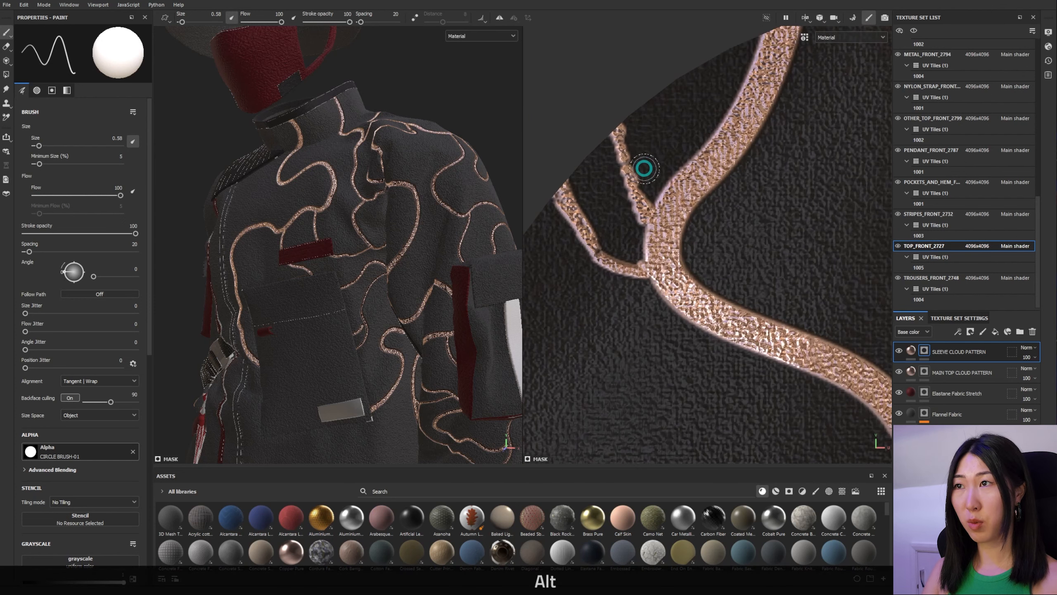
scroll(654, 171, "down", 1)
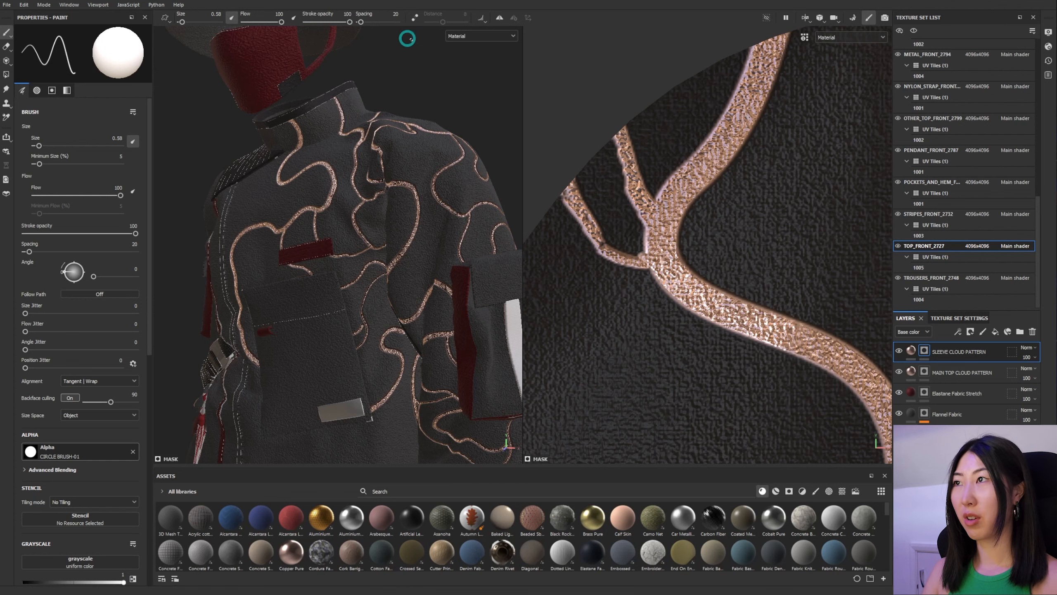
left_click(415, 17)
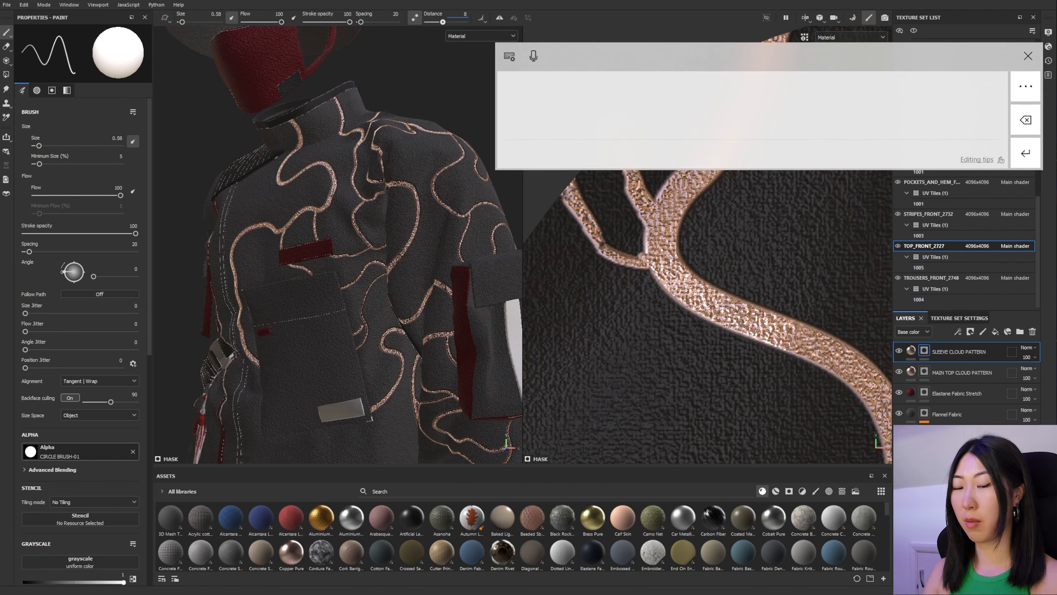
type("3")
key("Return")
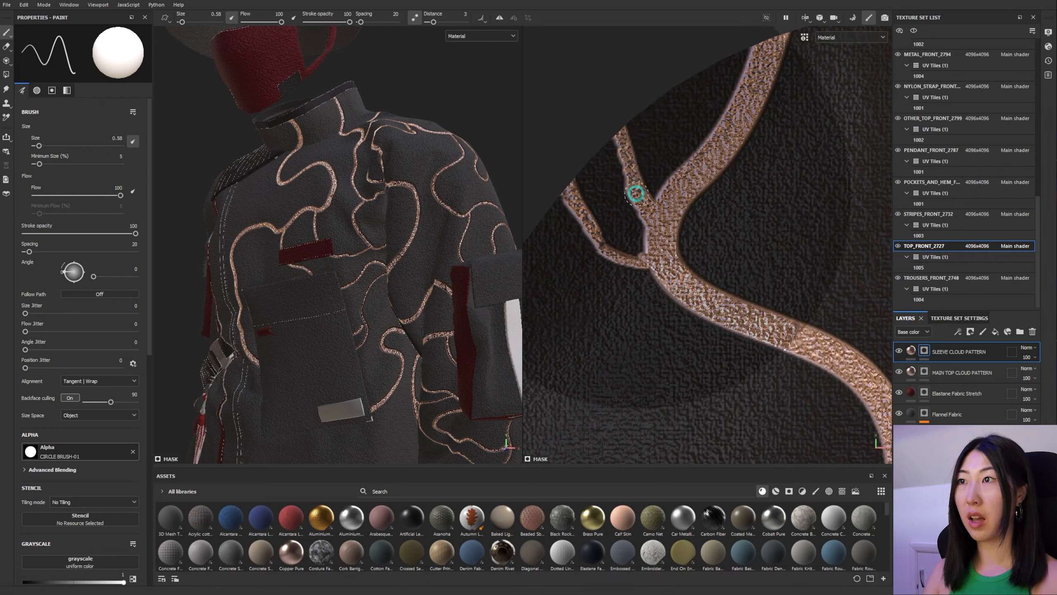
Turn Lazy Mouse off and undo the test stroke on the upper thin branch.
left_click(469, 16)
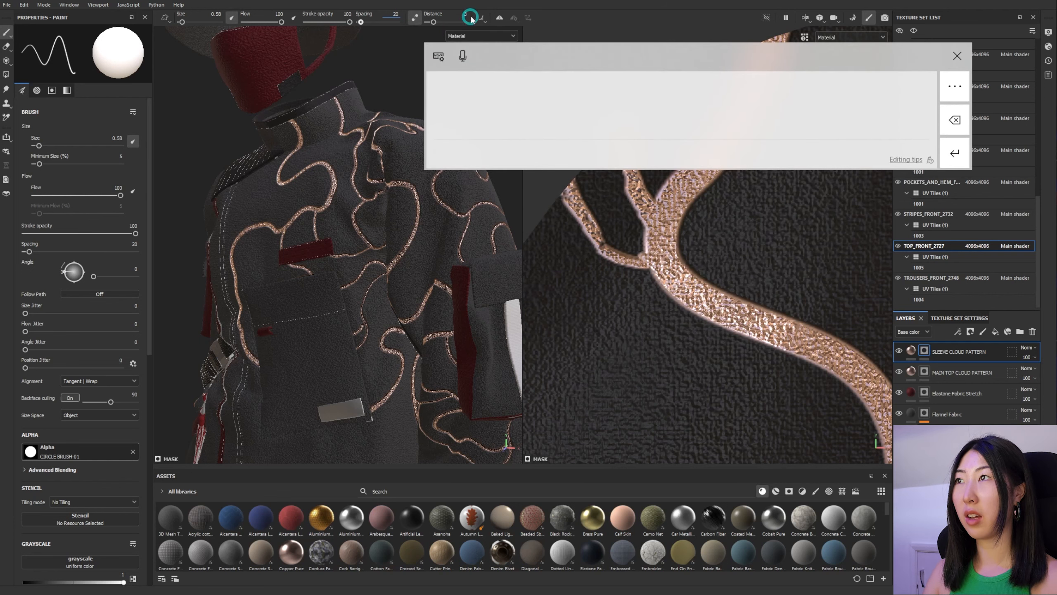
left_click(416, 19)
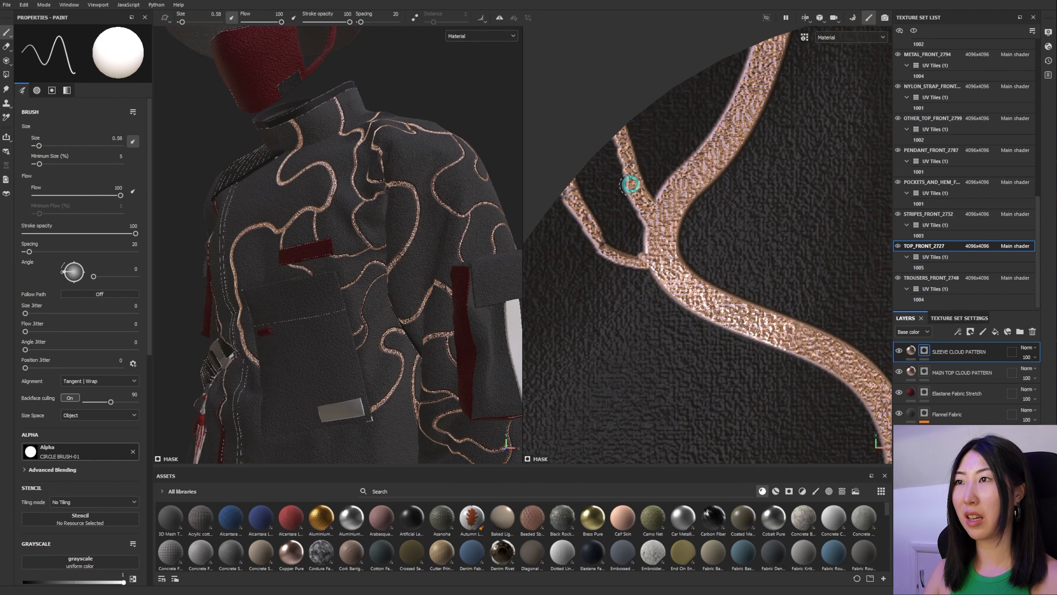
key("ctrl+z")
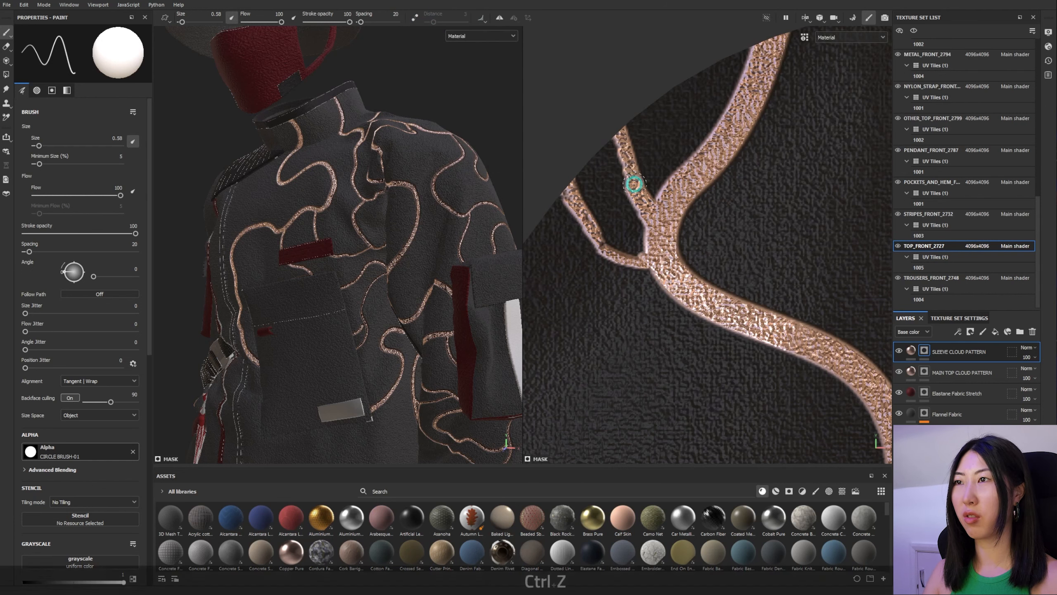
Enable Lazy Mouse again with a distance of 0.02 and thicken the upper thin branch in the UV layout.
left_click(465, 13)
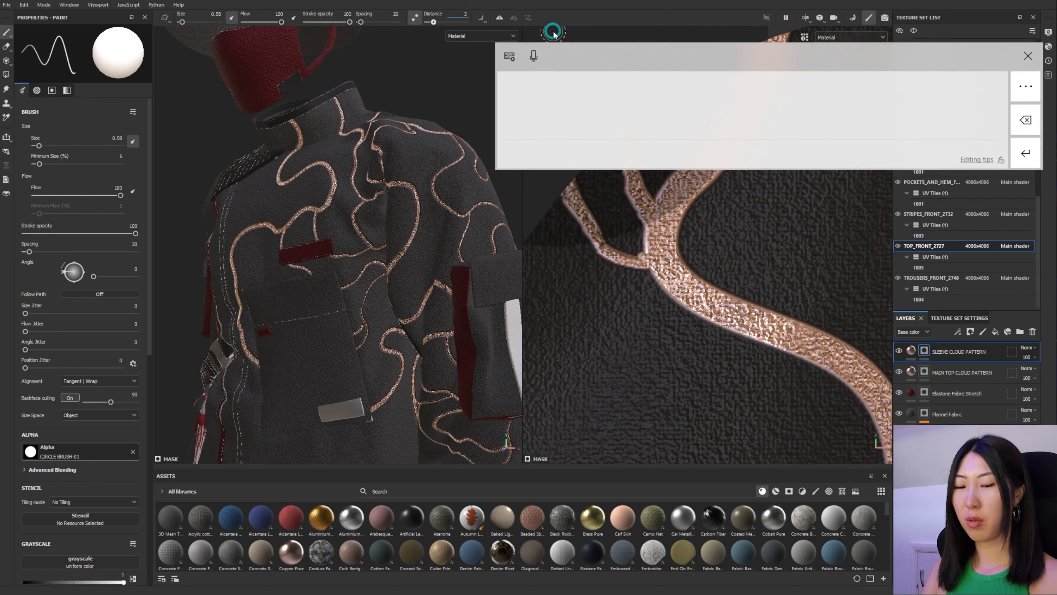
type("00")
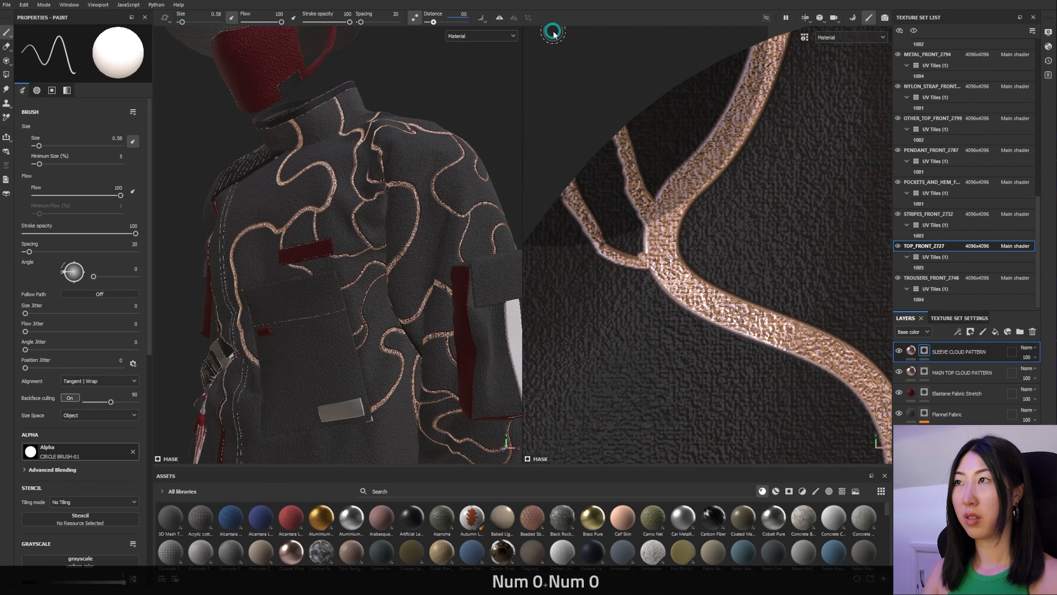
type(".0")
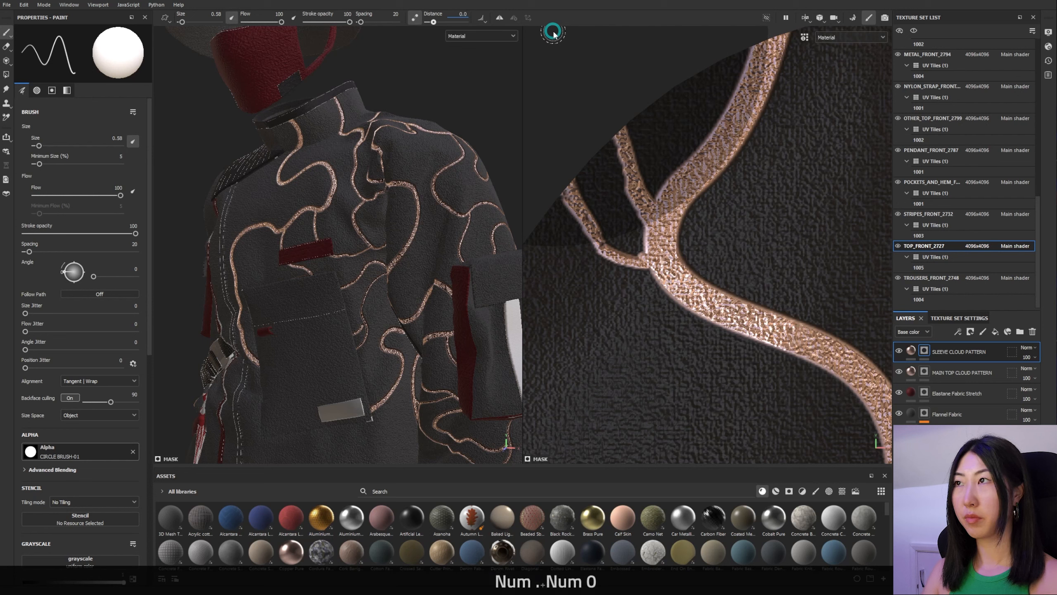
type("2")
key("Return")
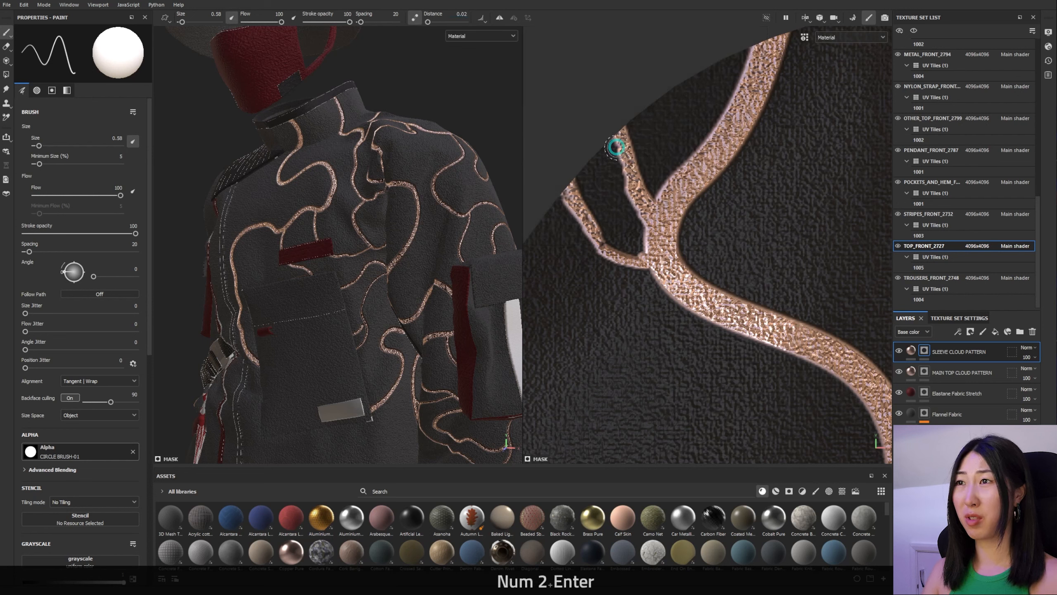
mouse_move(616, 147)
left_mouse_down()
mouse_move(625, 184)
mouse_move(642, 195)
left_mouse_up()
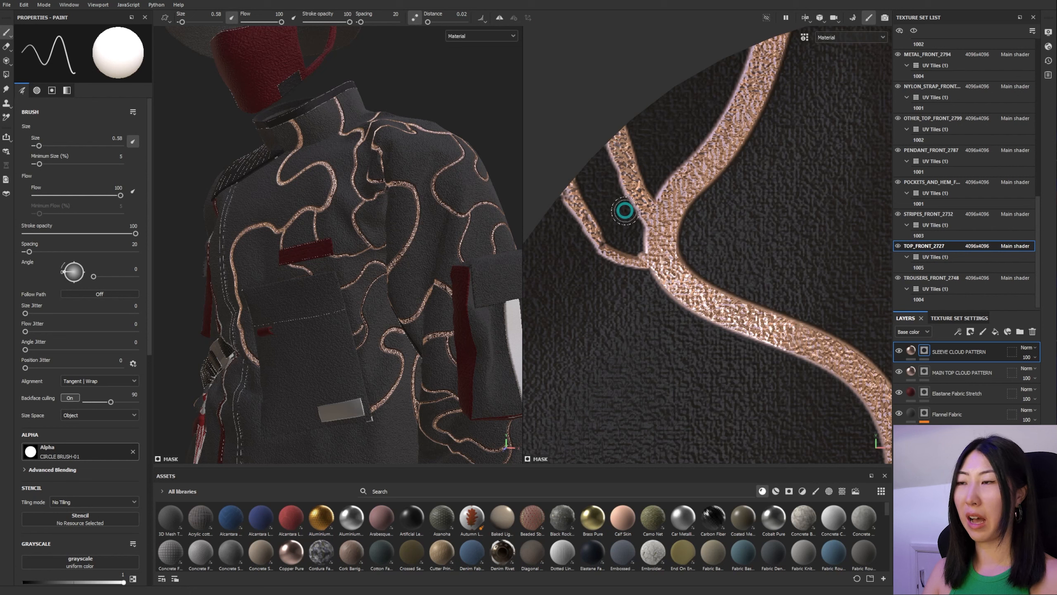
Undo the trial black stroke beside the upper branch and set the Lazy Mouse distance to 0.8.
key("x")
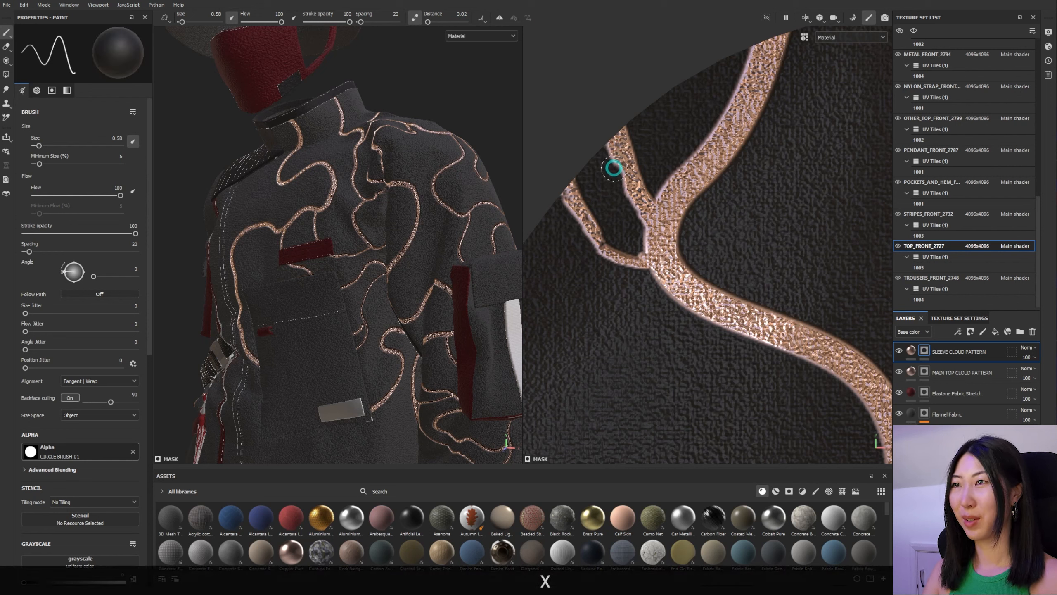
key("ctrl+z")
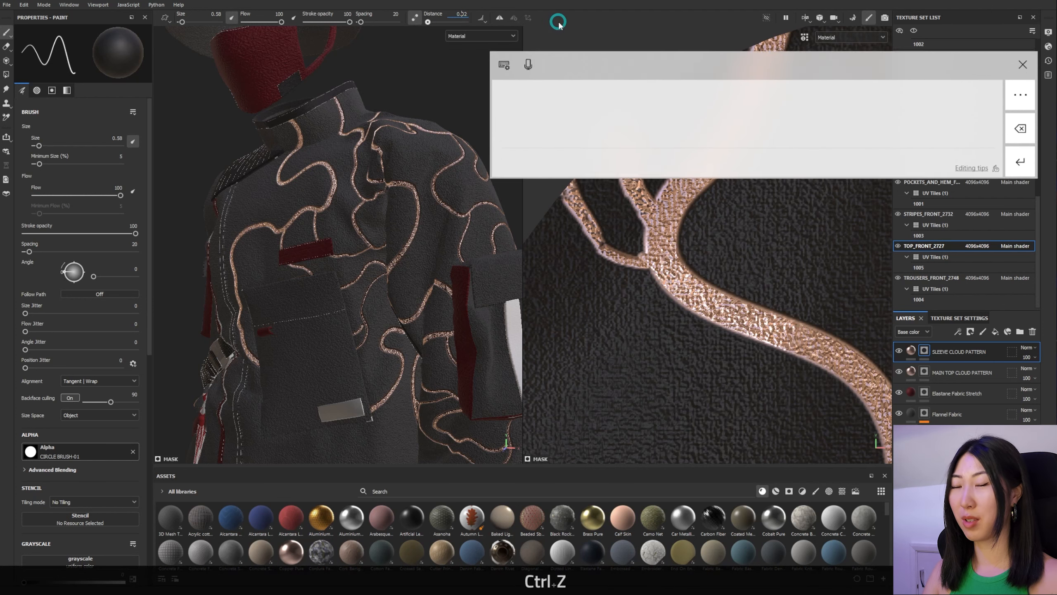
key("ctrl+a")
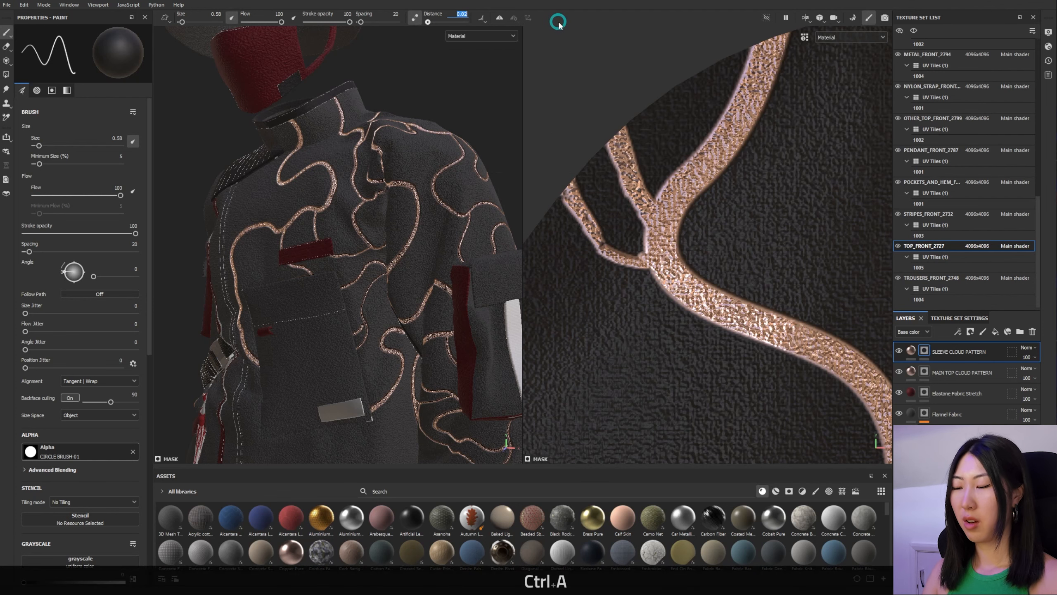
type("0.8")
key("Return")
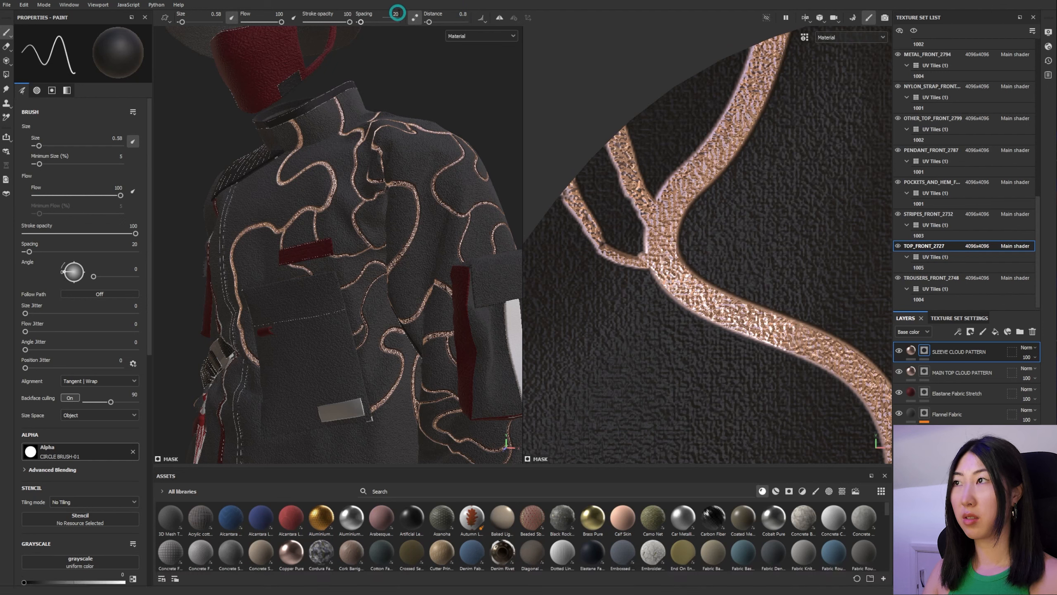
Set the Lazy Mouse distance to 0.2.
left_click(463, 13)
key("ctrl+a")
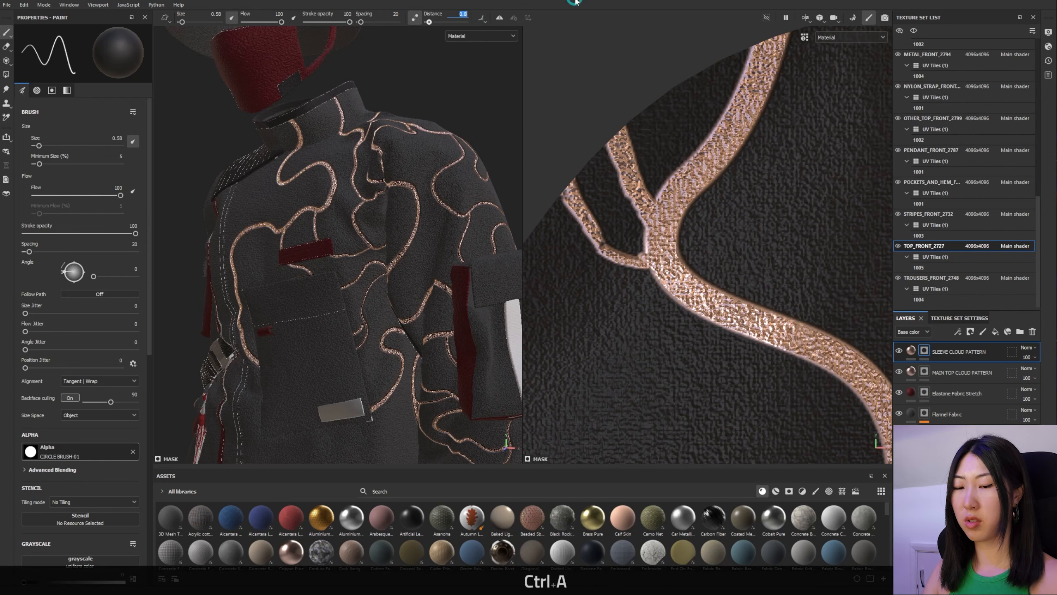
type("0.2")
key("Return")
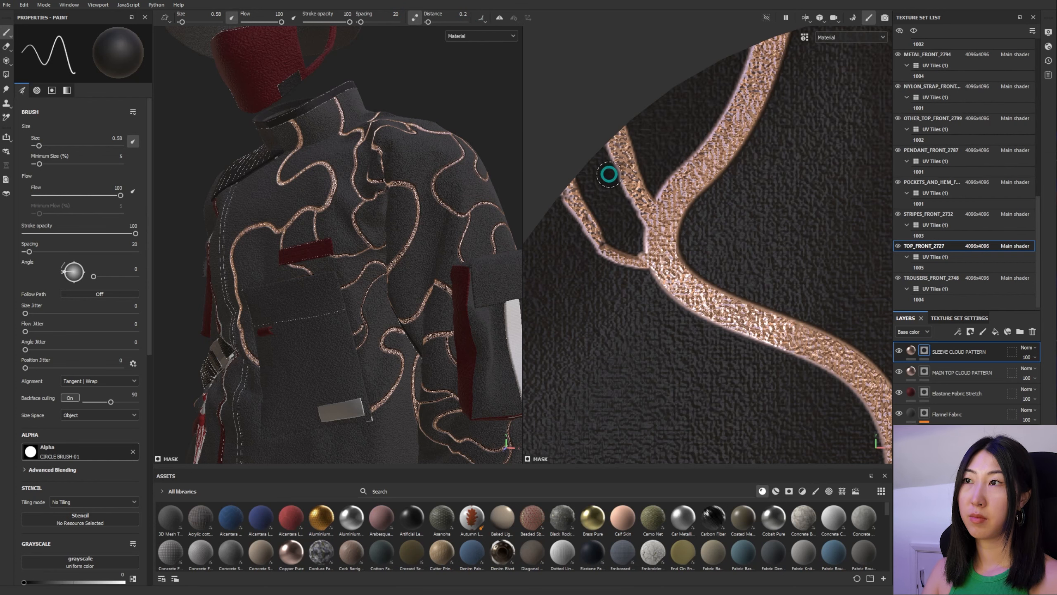
Thicken and round the lower thin branch in white where it bends toward the main line, undoing a misplaced stroke.
key("x")
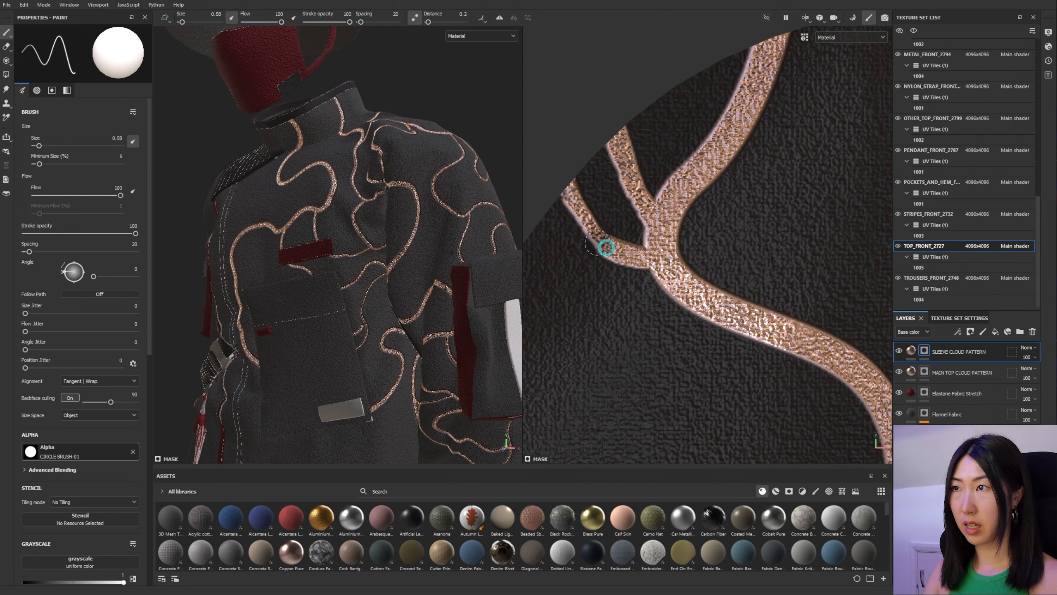
mouse_move(580, 221)
left_mouse_down()
mouse_move(566, 189)
mouse_move(609, 252)
left_mouse_up()
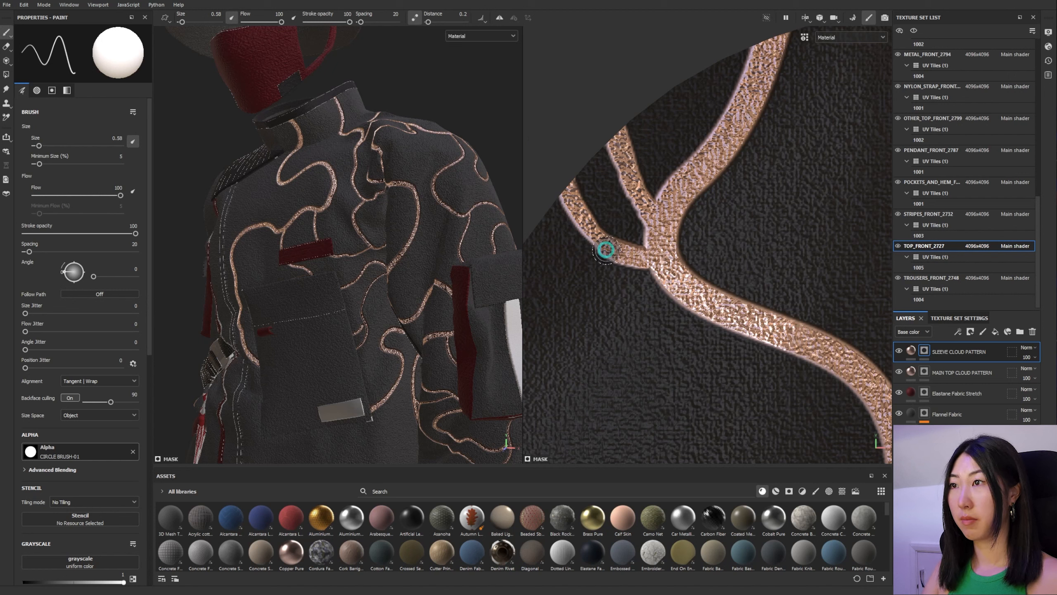
key("ctrl+z")
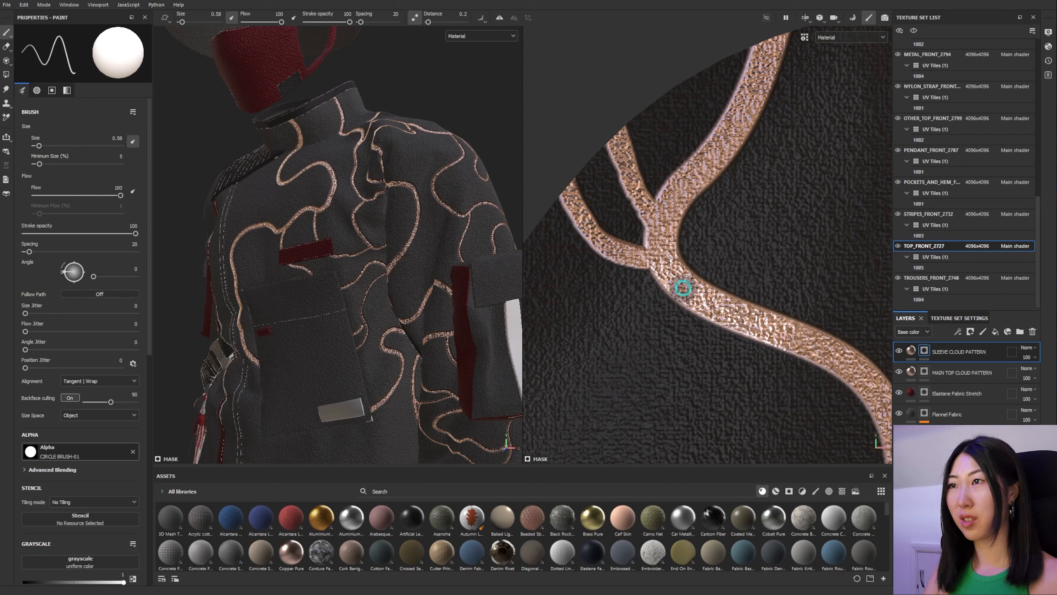
Refine the edges of the upper thin branch by alternating white and black paint, undoing the last stroke.
key("x")
key("x")
key("x")
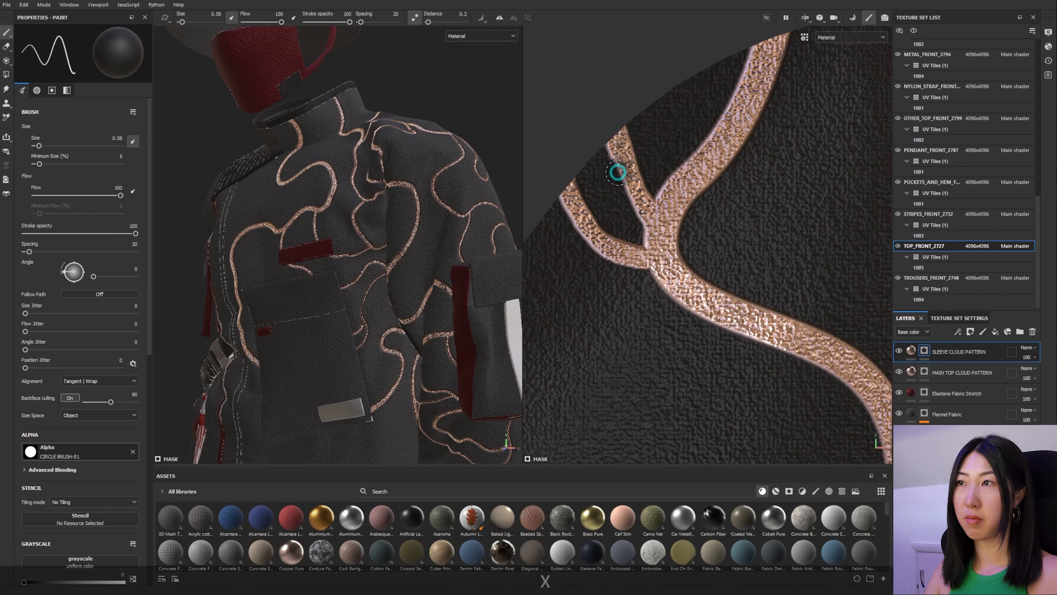
key("ctrl+z")
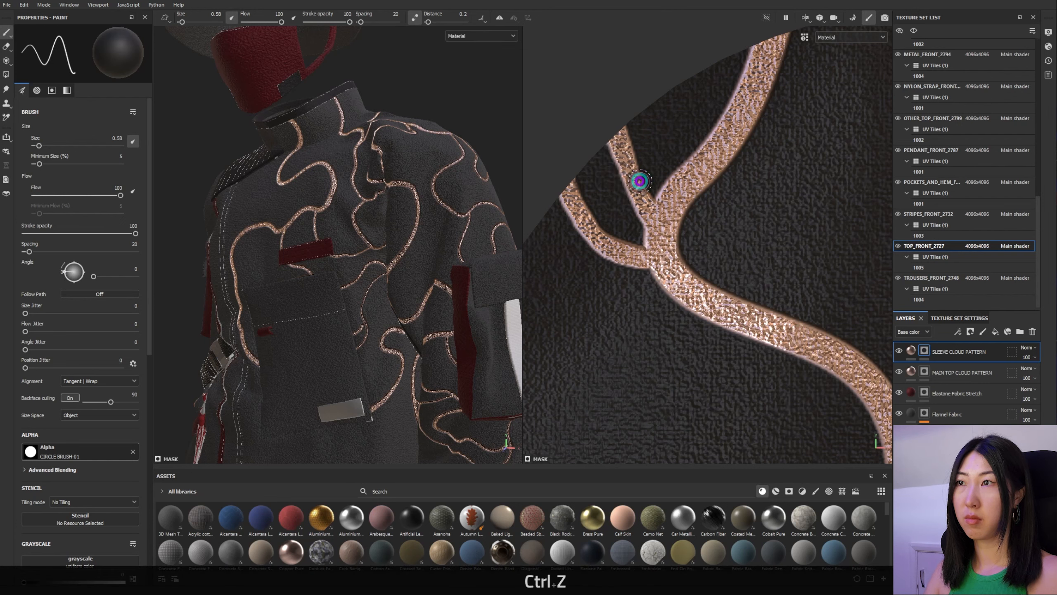